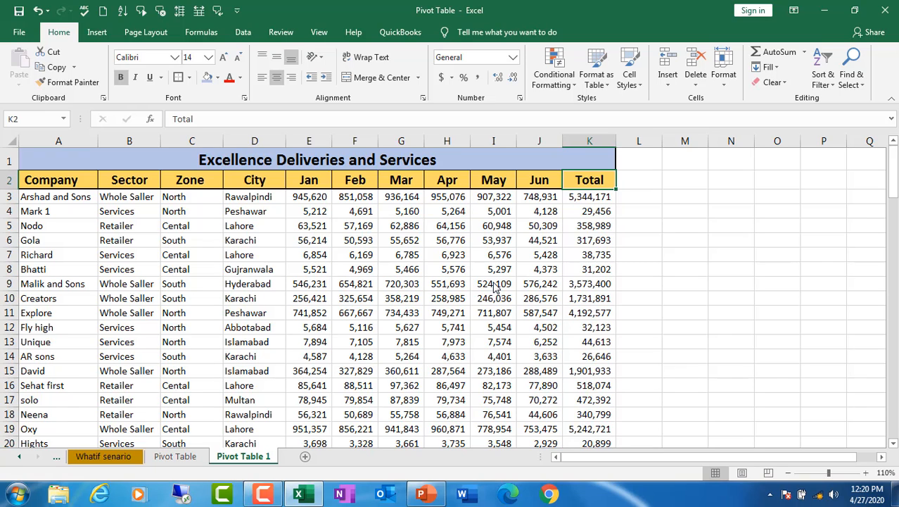
Step: Select the whole data table including its header row, range A2:K111
{"action": "left_click", "coordinate": [50, 178]}
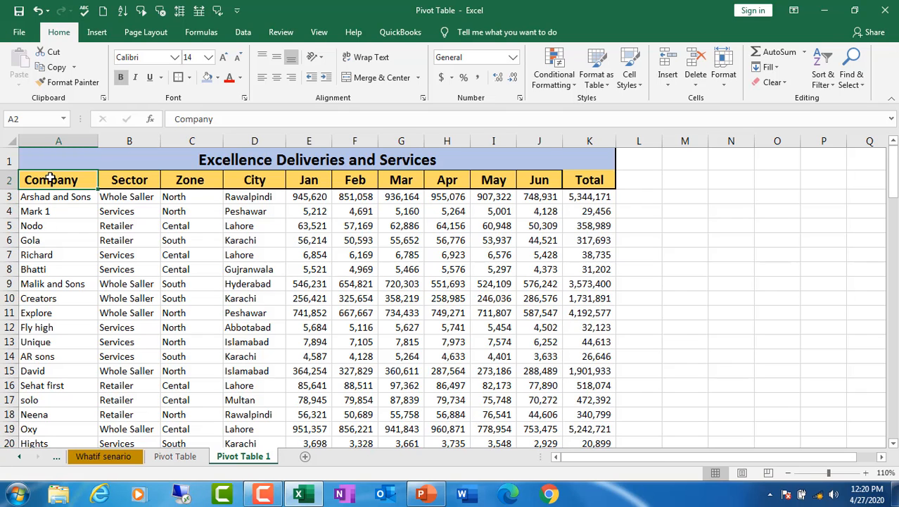
{"action": "left_click", "coordinate": [894, 445]}
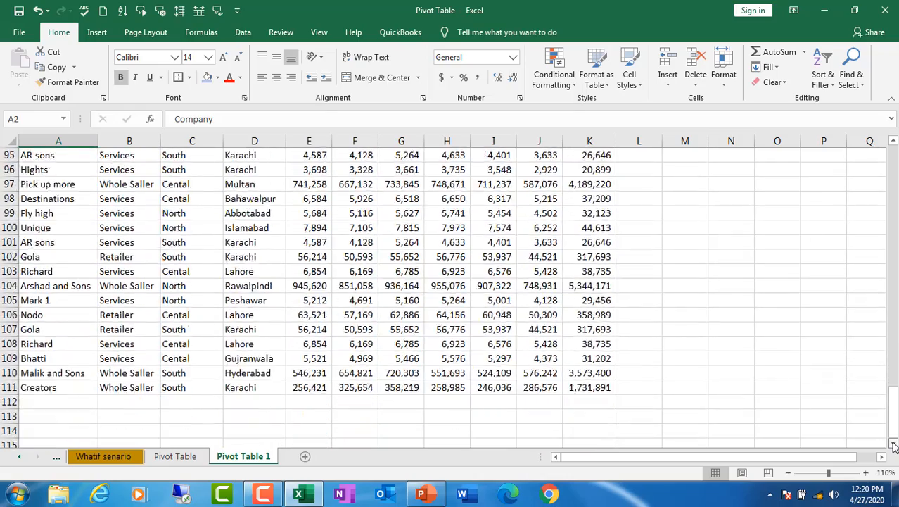
{"action": "left_click", "coordinate": [587, 285], "text": "shift"}
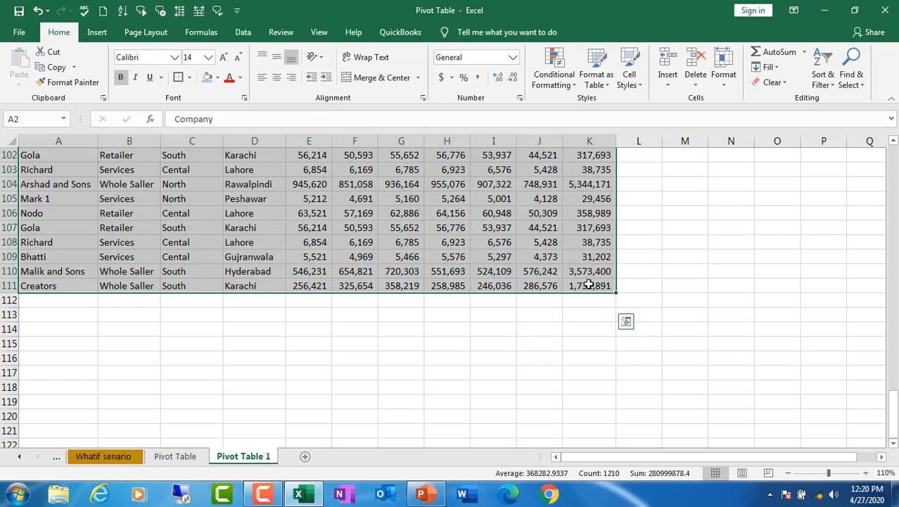
Step: Insert the fourth suggested Quick Analysis PivotTable, summing Feb, Mar and Apr by Sector and Company, on a new sheet
{"action": "left_click", "coordinate": [628, 326]}
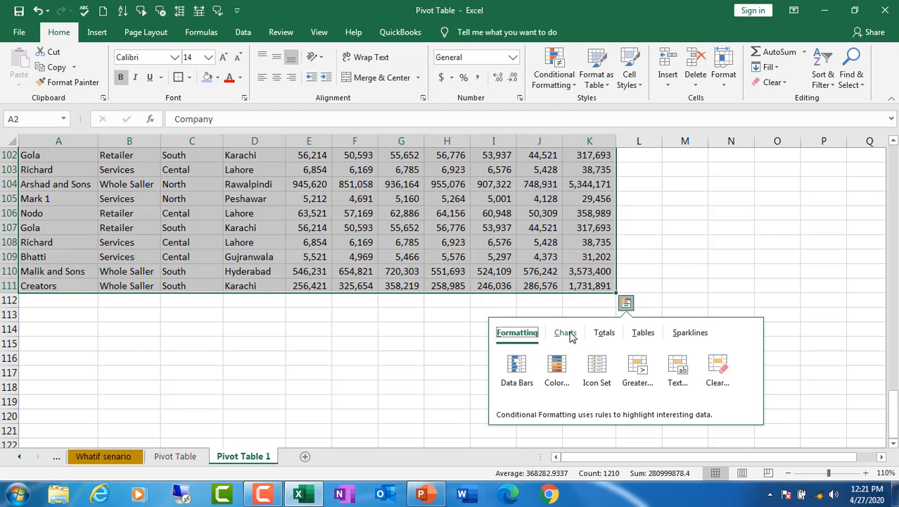
{"action": "left_click", "coordinate": [644, 333]}
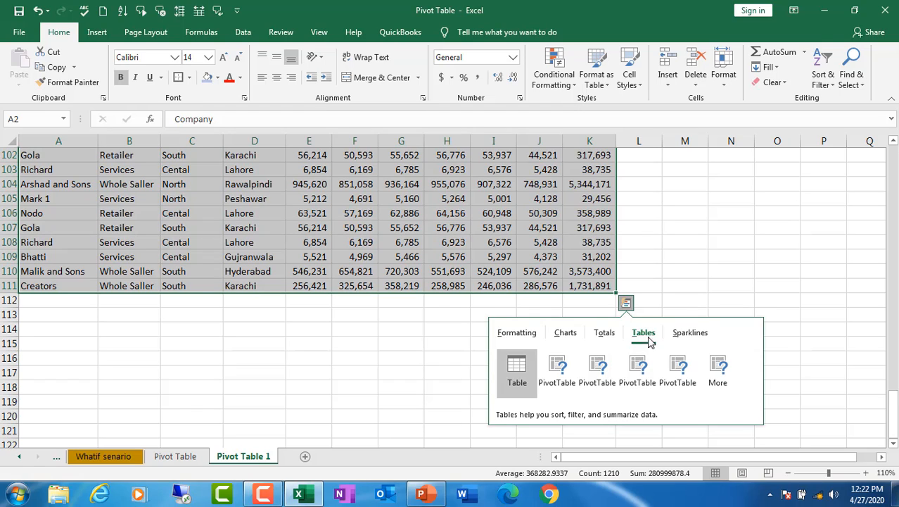
{"action": "left_click", "coordinate": [868, 478]}
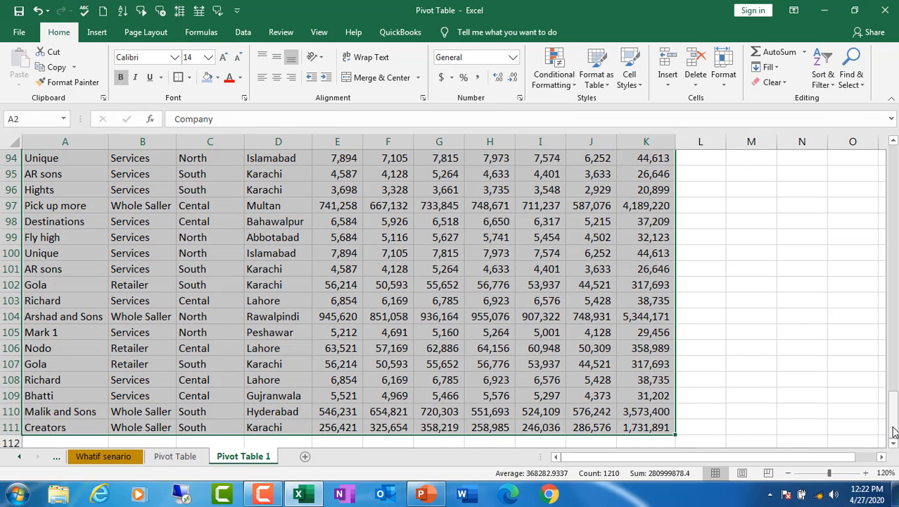
{"action": "left_click", "coordinate": [892, 443]}
{"action": "left_click", "coordinate": [893, 444]}
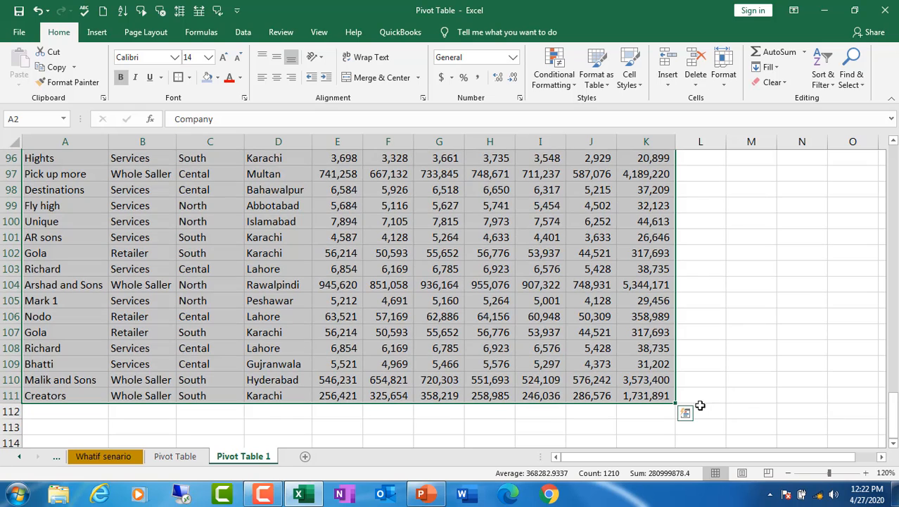
{"action": "left_click", "coordinate": [685, 414]}
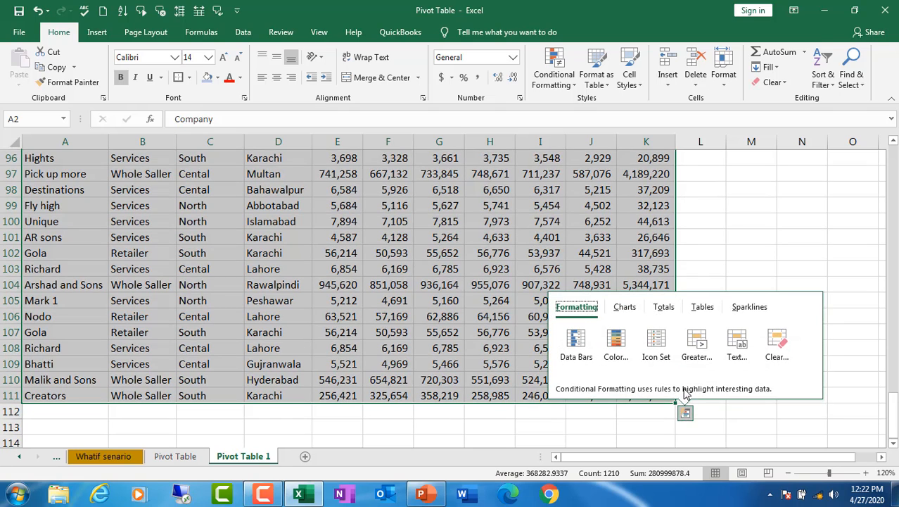
{"action": "left_click", "coordinate": [701, 311]}
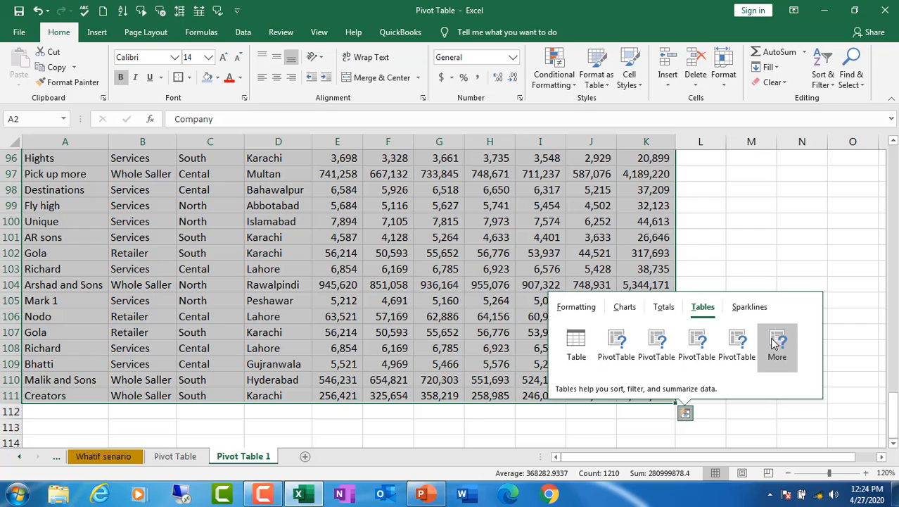
{"action": "left_click", "coordinate": [736, 340]}
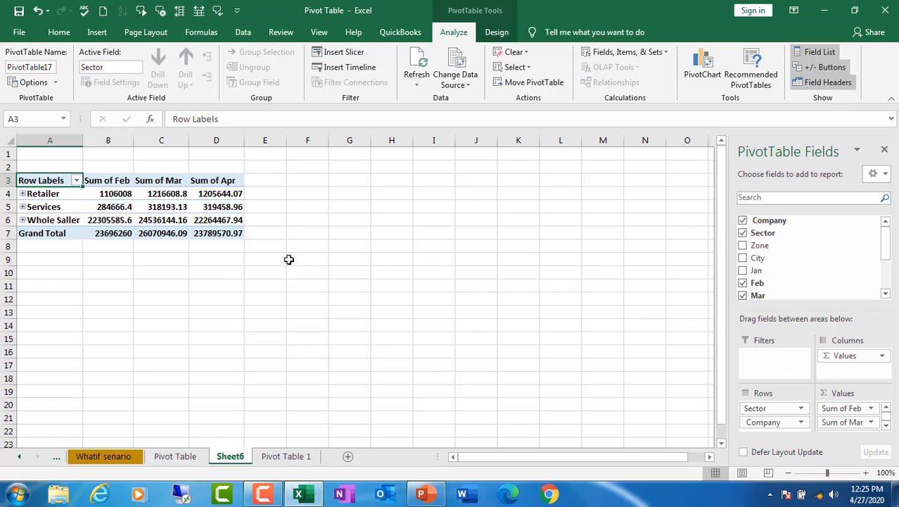
Step: Format the pivot table values in B4:D7 with the comma style and no decimal places
{"action": "left_click", "coordinate": [93, 195]}
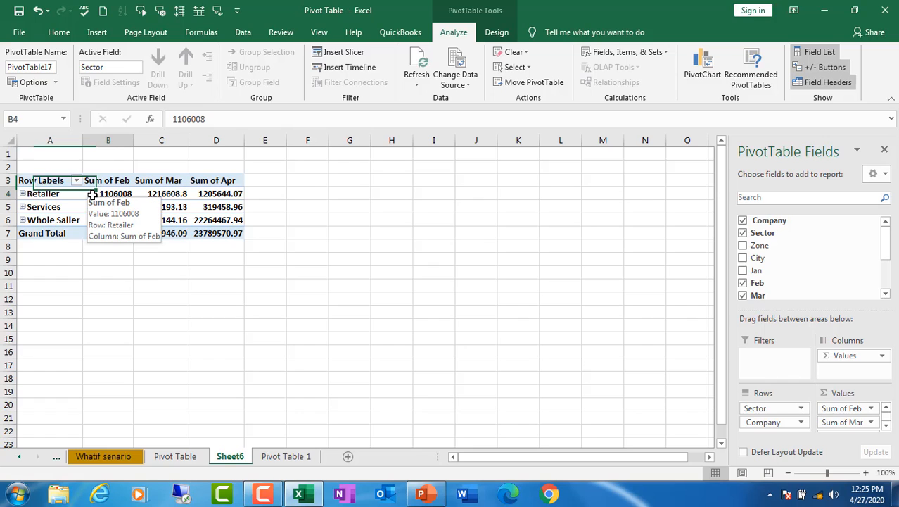
{"action": "left_click_drag", "start_coordinate": [94, 199], "coordinate": [235, 235]}
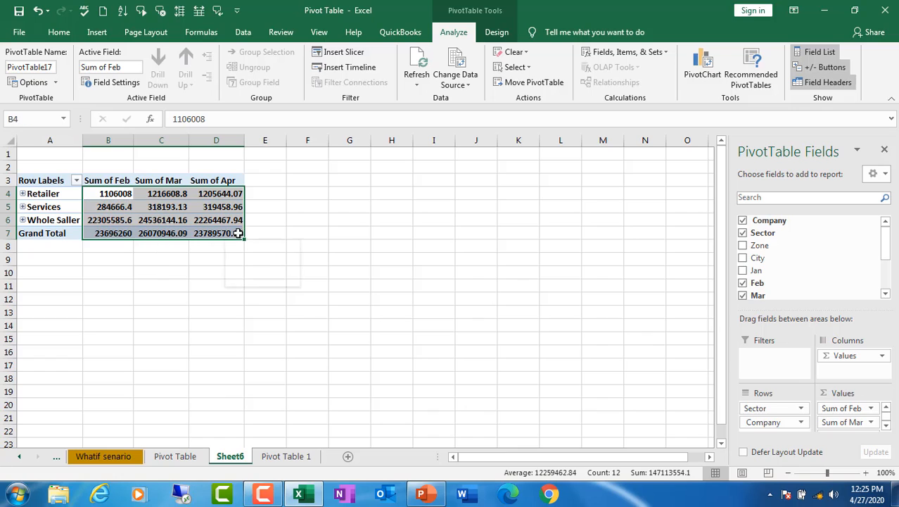
{"action": "left_click", "coordinate": [60, 32]}
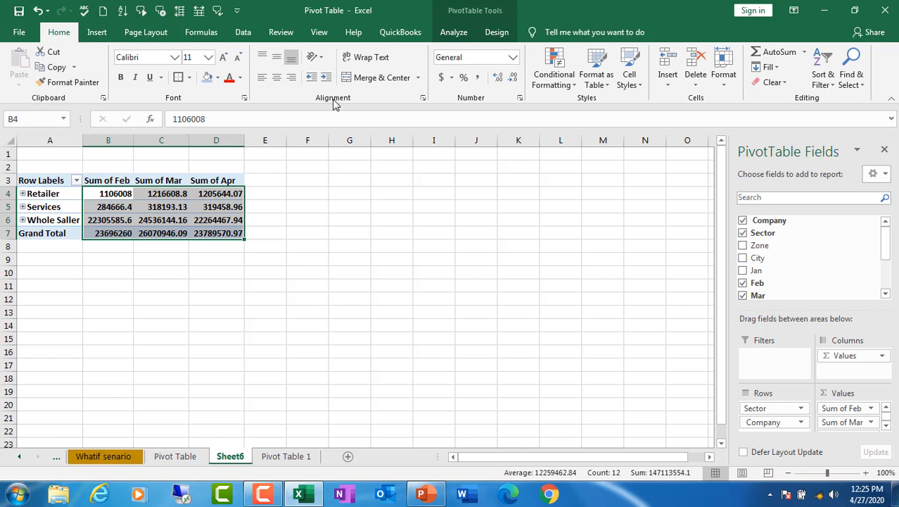
{"action": "left_click", "coordinate": [479, 78]}
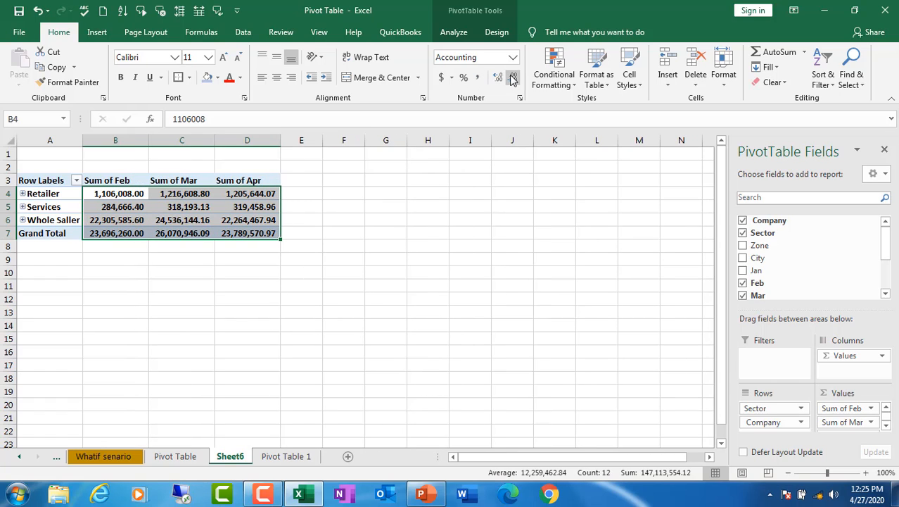
{"action": "left_click", "coordinate": [513, 79]}
{"action": "left_click", "coordinate": [513, 78]}
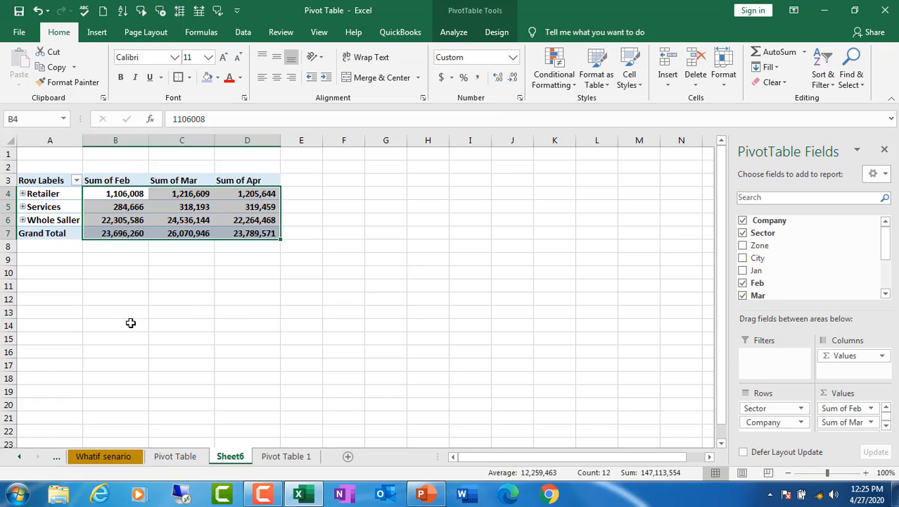
Step: Expand the Retailer and Services groups in the pivot table to list their companies
{"action": "left_click", "coordinate": [23, 195]}
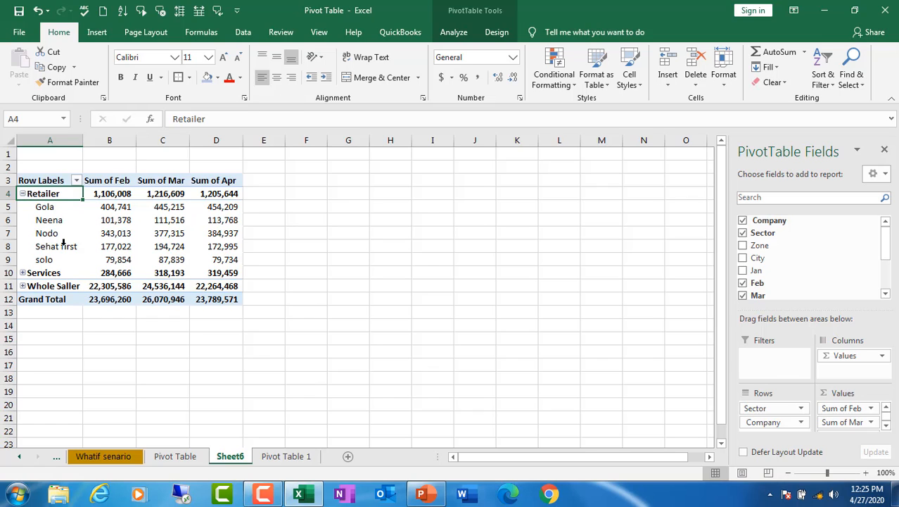
{"action": "left_click", "coordinate": [23, 273]}
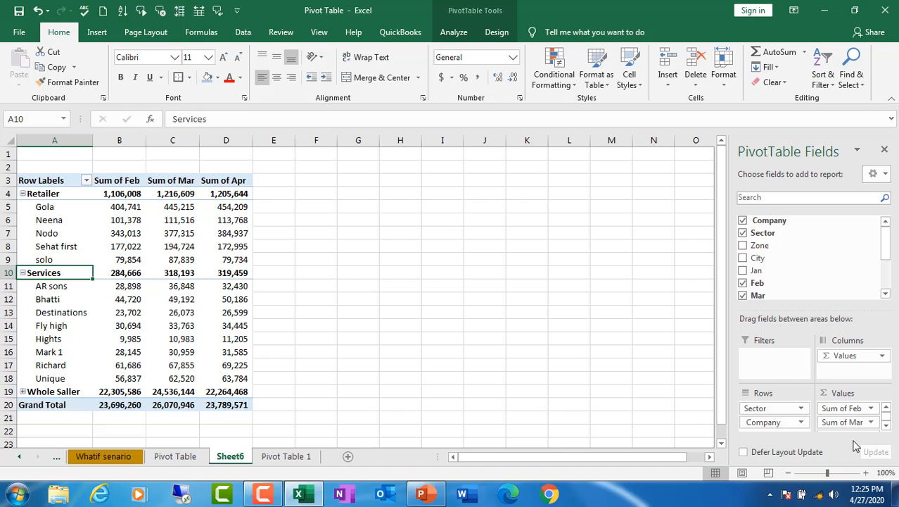
Step: AutoFit the widths of the Sum of Feb, Sum of Mar and Sum of Apr columns to their contents
{"action": "left_click", "coordinate": [866, 475]}
{"action": "left_click", "coordinate": [867, 475]}
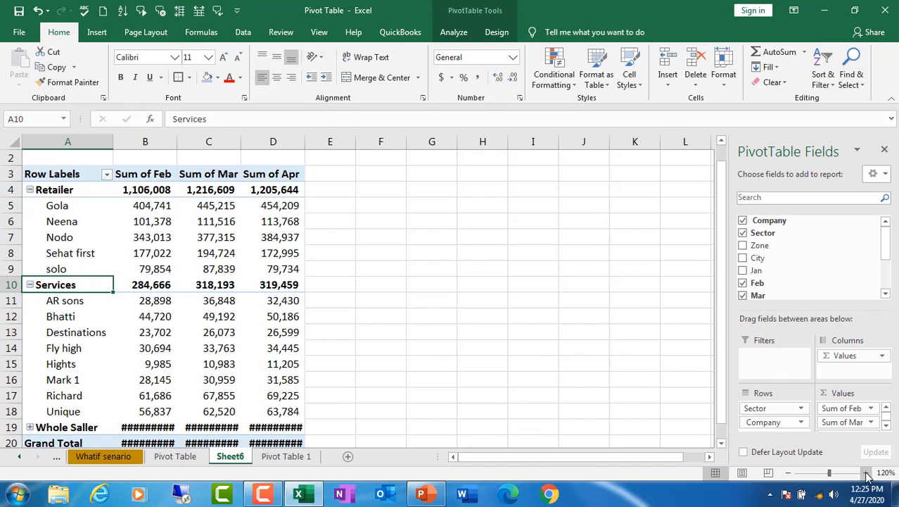
{"action": "left_click", "coordinate": [867, 475]}
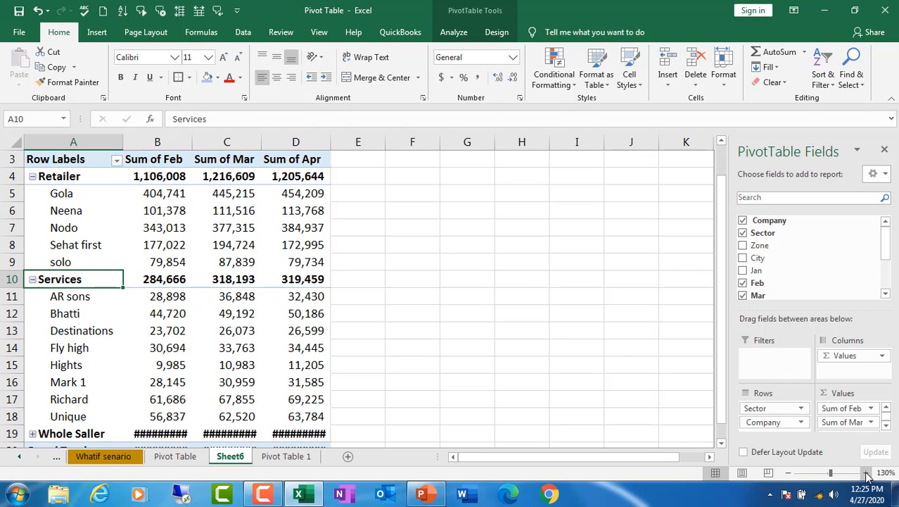
{"action": "double_click", "coordinate": [192, 142]}
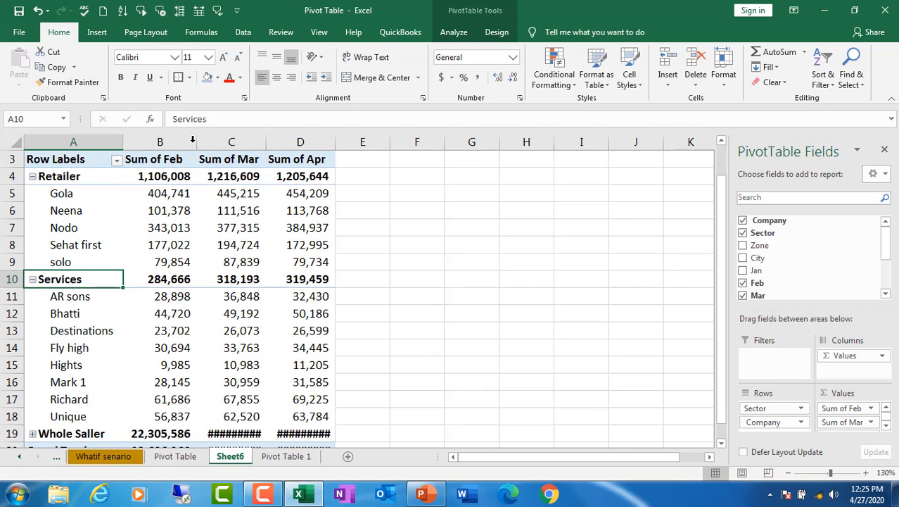
{"action": "double_click", "coordinate": [265, 145]}
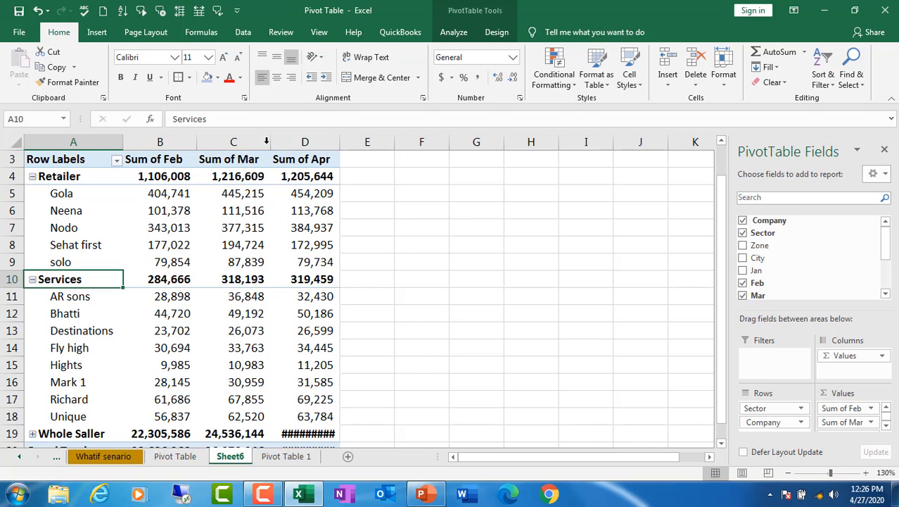
{"action": "double_click", "coordinate": [339, 146]}
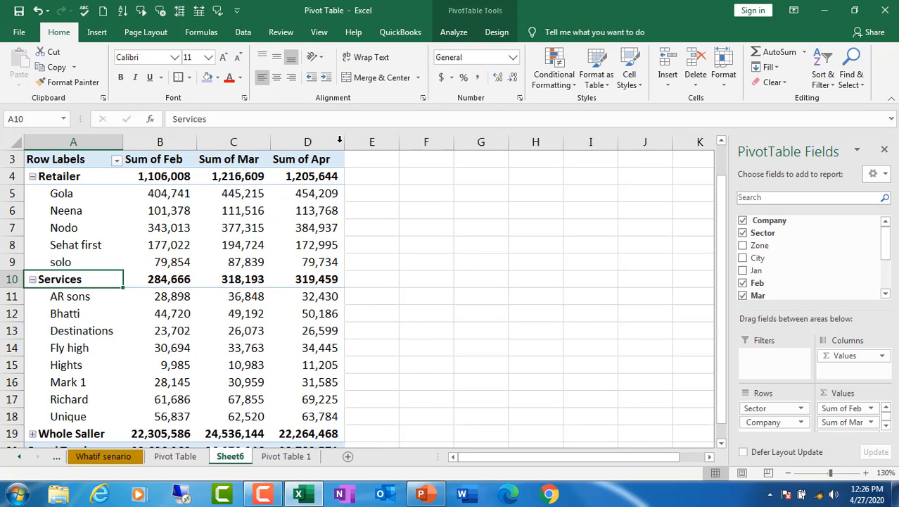
Step: Expand the Whole Saller group and view its companies down to the Grand Total row
{"action": "left_click", "coordinate": [721, 446]}
{"action": "left_click", "coordinate": [721, 445]}
{"action": "left_click", "coordinate": [721, 446]}
{"action": "left_click", "coordinate": [721, 446]}
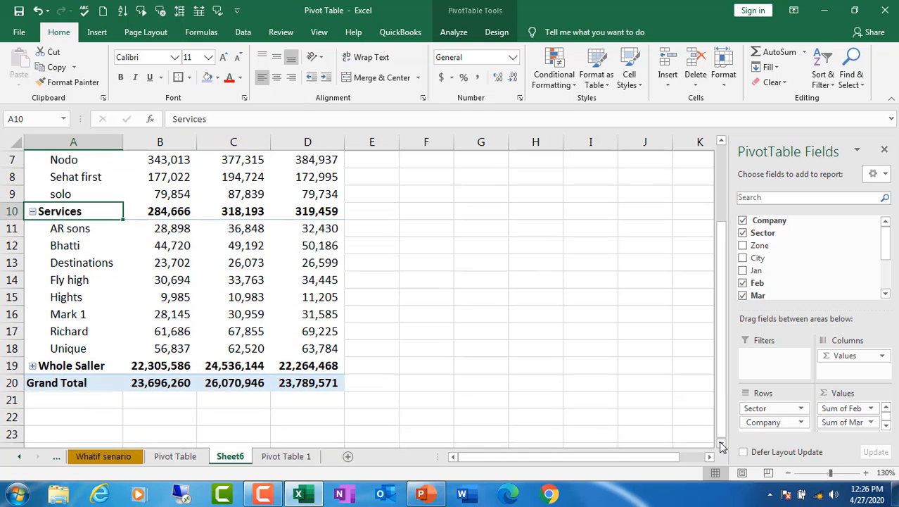
{"action": "left_click", "coordinate": [32, 366]}
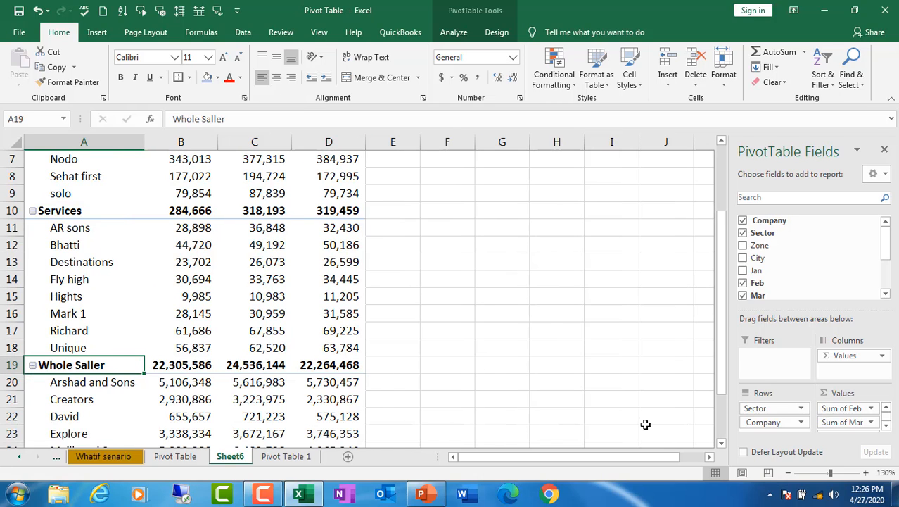
{"action": "left_click_drag", "start_coordinate": [720, 445], "coordinate": [720, 446]}
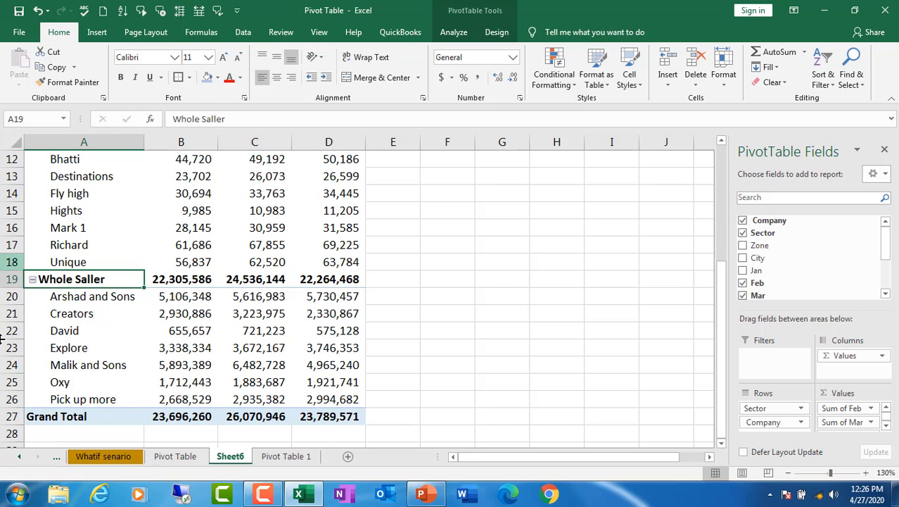
Step: Collapse the Whole Saller, Services and Retailer groups in the pivot table
{"action": "left_click", "coordinate": [31, 279]}
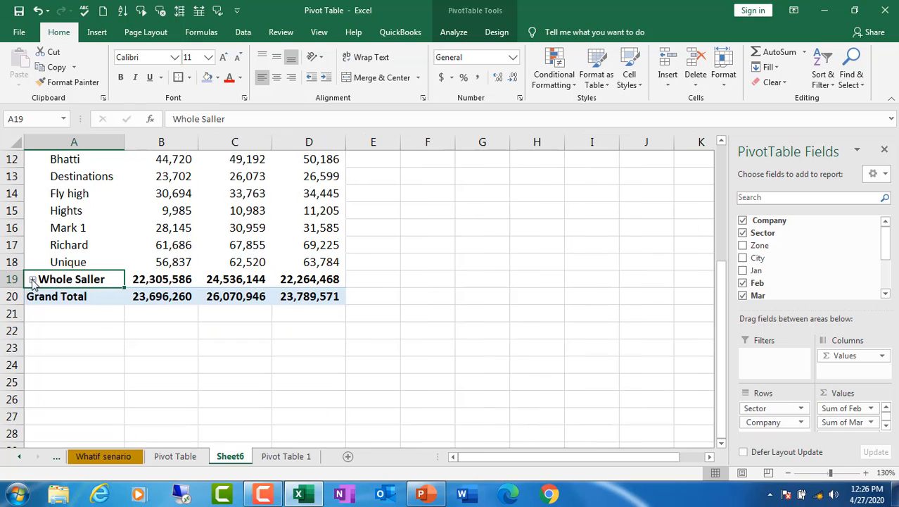
{"action": "left_click", "coordinate": [721, 142]}
{"action": "left_click", "coordinate": [721, 142]}
{"action": "left_click", "coordinate": [722, 141]}
{"action": "left_click", "coordinate": [721, 141]}
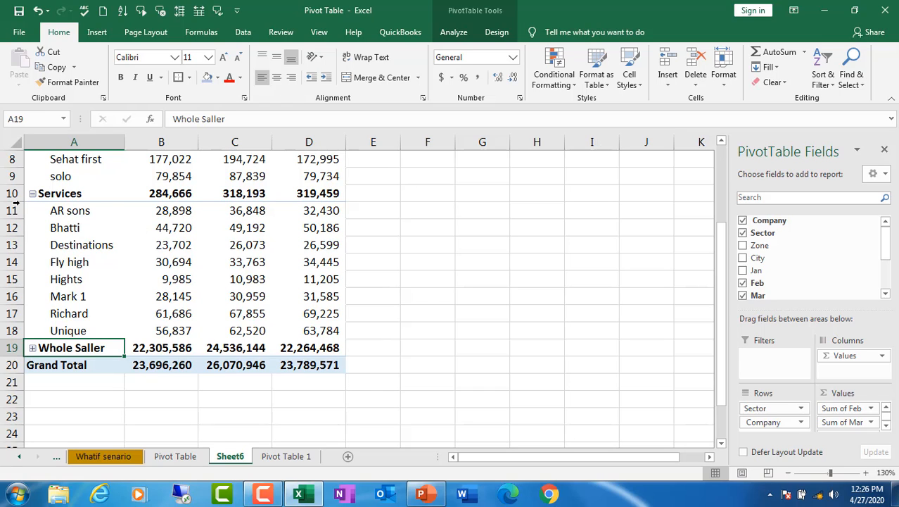
{"action": "left_click", "coordinate": [34, 194]}
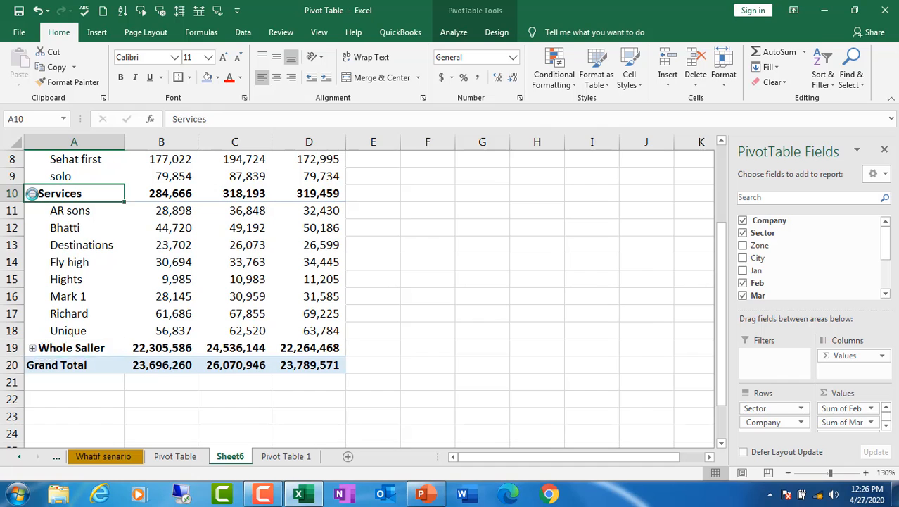
{"action": "left_click", "coordinate": [32, 193]}
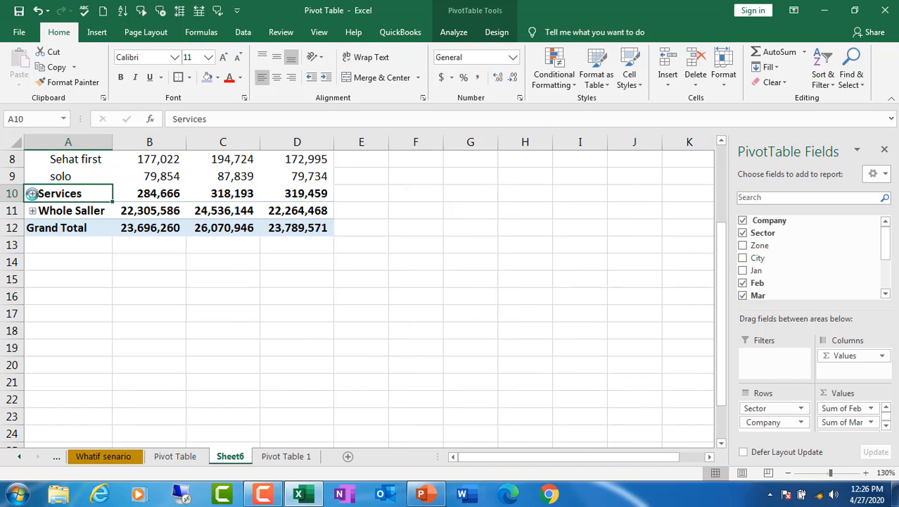
{"action": "left_click", "coordinate": [721, 141]}
{"action": "scroll", "coordinate": [721, 145], "scroll_direction": "up", "scroll_amount": 2}
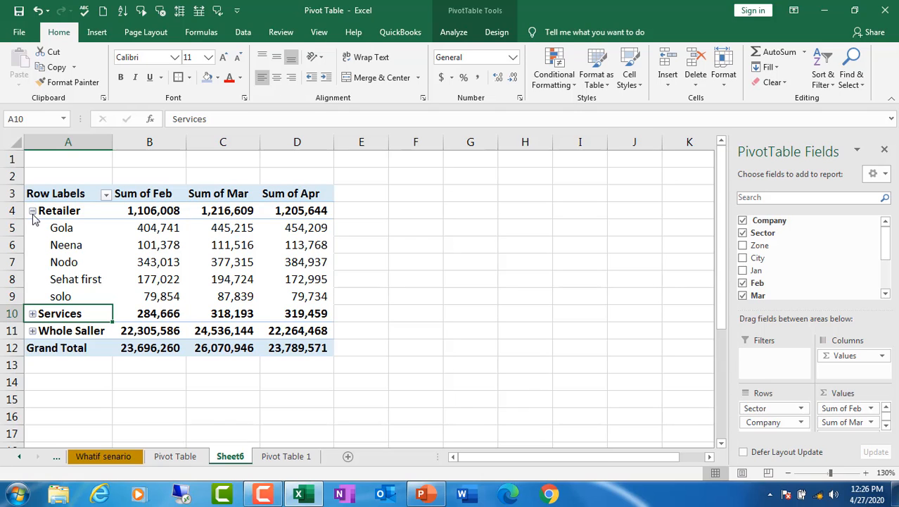
{"action": "left_click", "coordinate": [31, 210]}
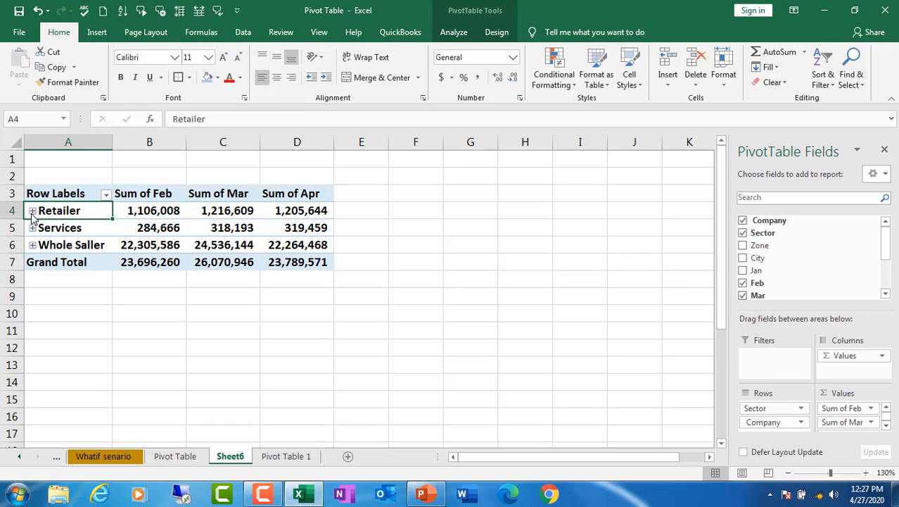
Step: Delete the pivot table worksheet Sheet6 permanently
{"action": "right_click", "coordinate": [235, 458]}
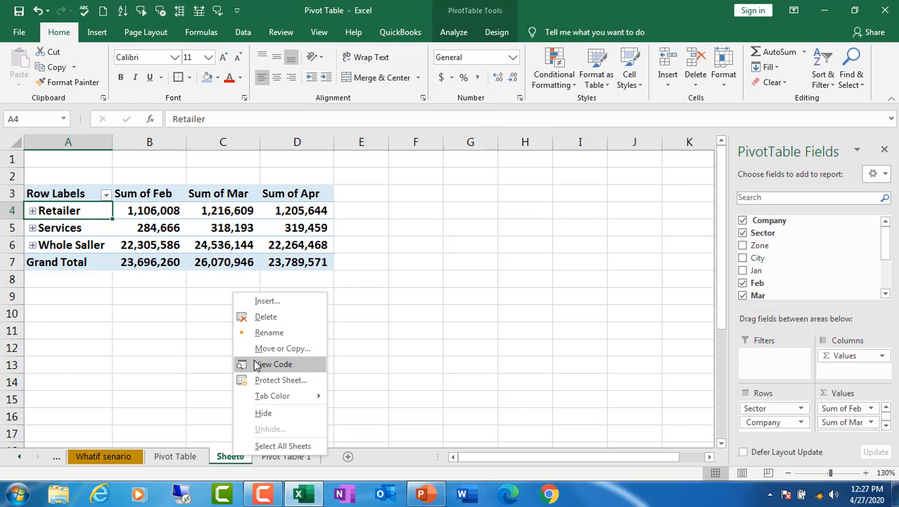
{"action": "left_click", "coordinate": [268, 317]}
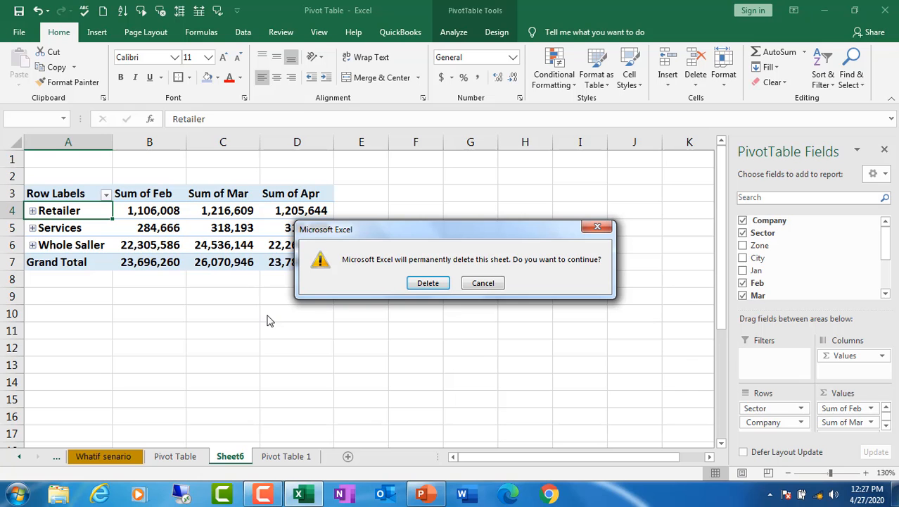
{"action": "left_click", "coordinate": [428, 284]}
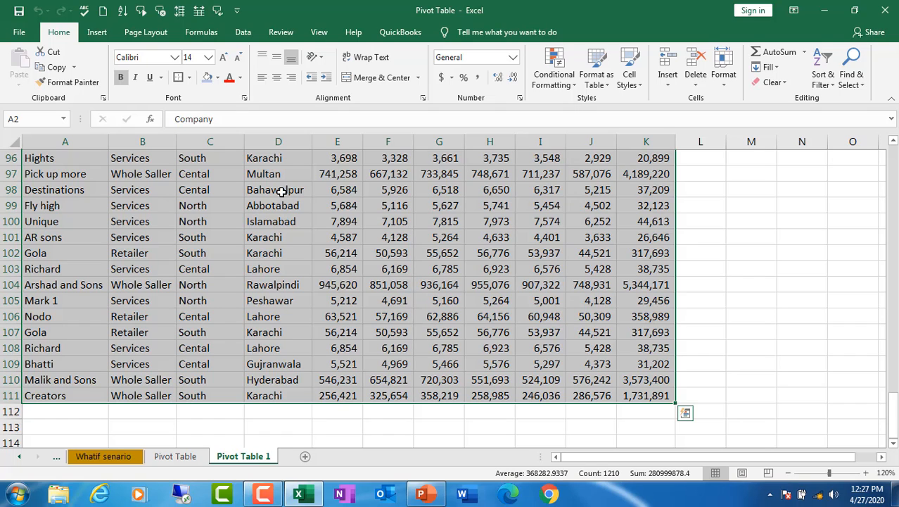
Step: Open Recommended PivotTables for the selected data, preview the Sum of Total and Jan to Mar suggestions by Zone, and widen the dialog
{"action": "left_click", "coordinate": [97, 35]}
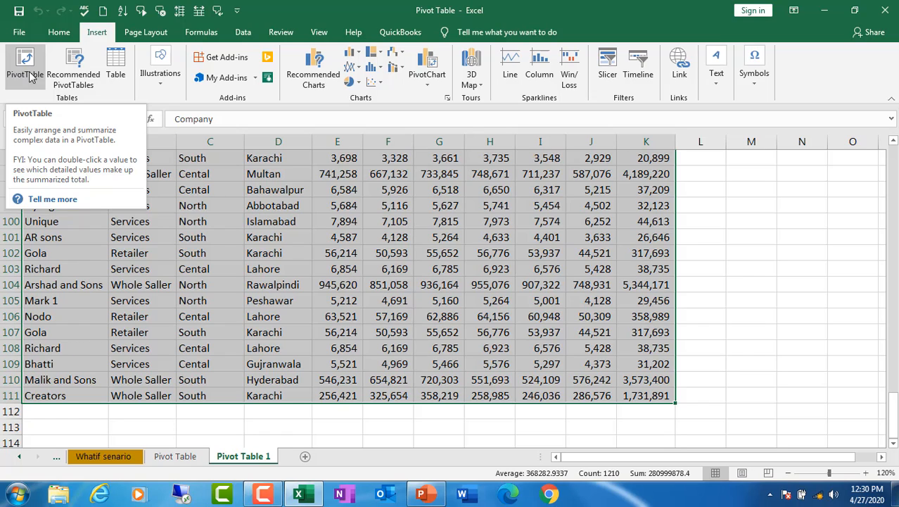
{"action": "left_click", "coordinate": [74, 76]}
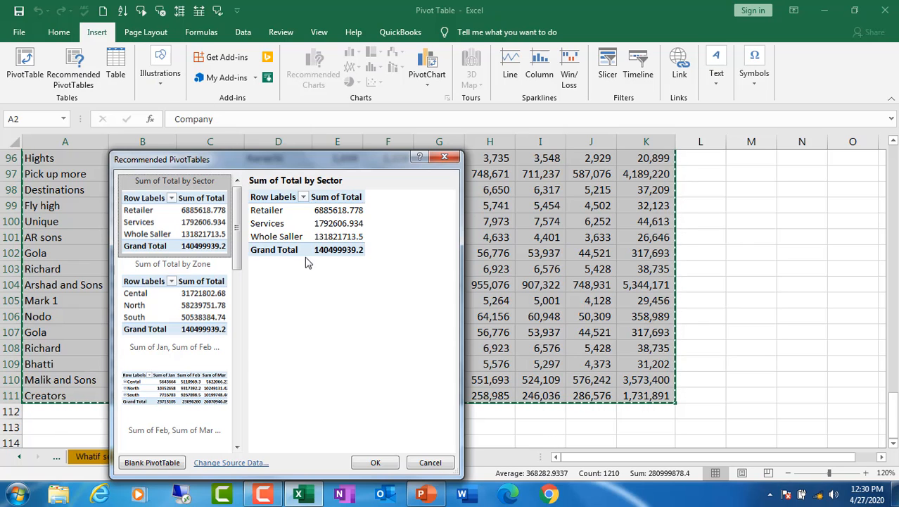
{"action": "left_click", "coordinate": [167, 311]}
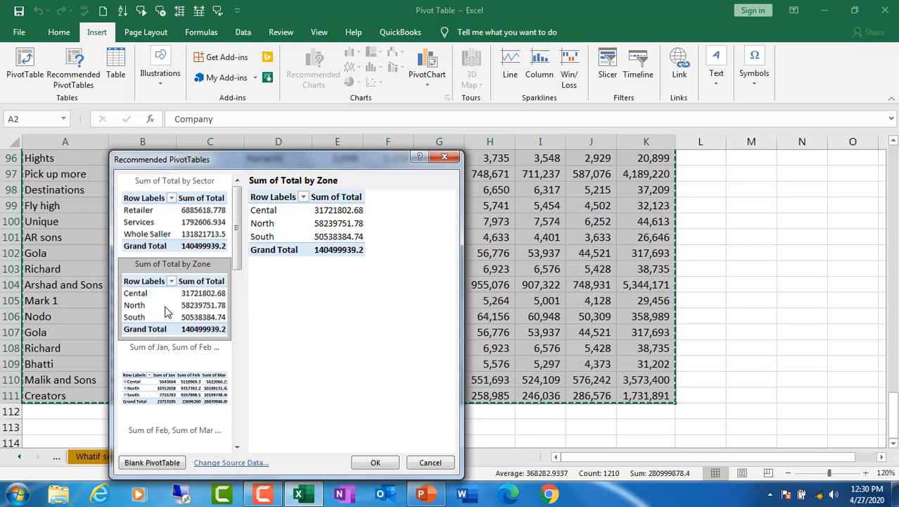
{"action": "left_click", "coordinate": [181, 397]}
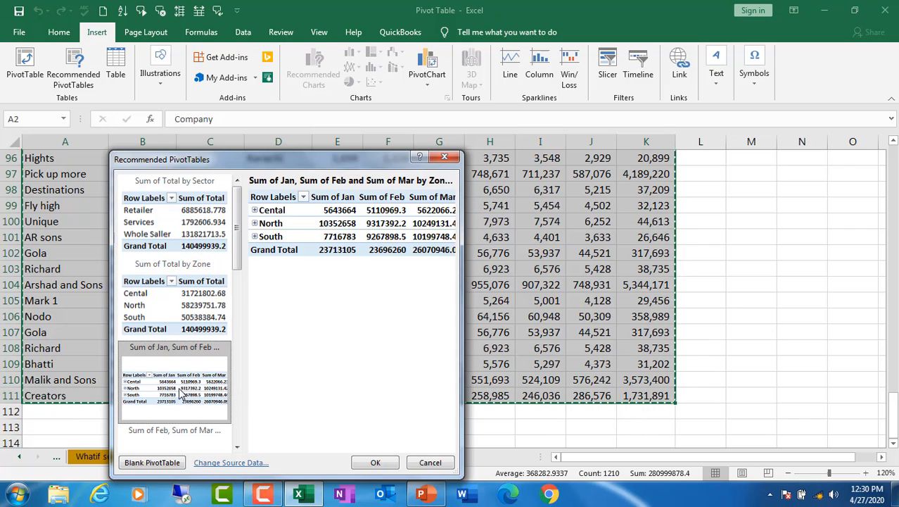
{"action": "left_click_drag", "start_coordinate": [463, 268], "coordinate": [623, 266]}
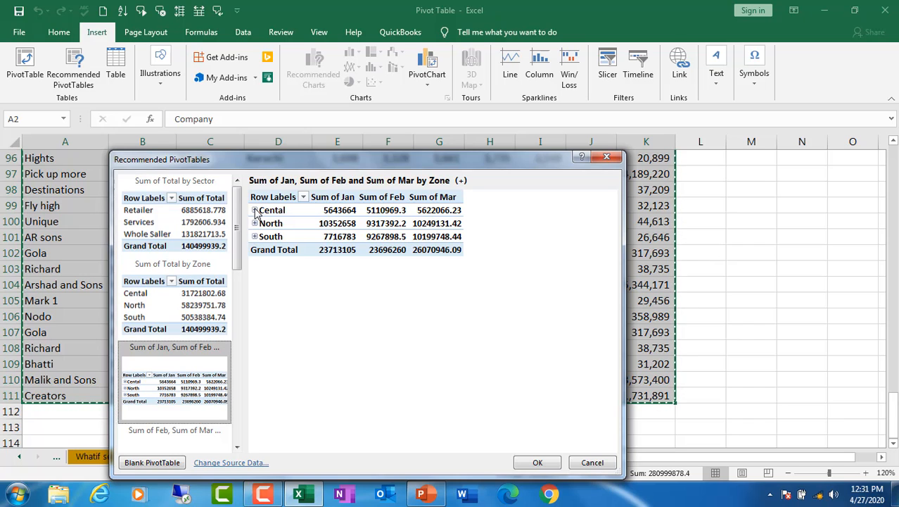
Step: Preview the suggested pivot tables for Feb to Apr by Sector, Mar to May by Sector, and Apr to Jun by Zone
{"action": "left_click", "coordinate": [238, 448]}
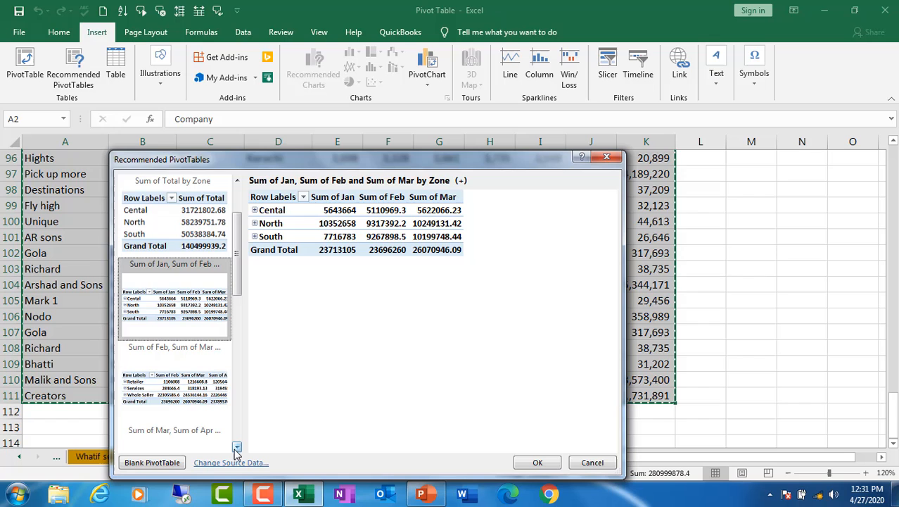
{"action": "left_click", "coordinate": [197, 386]}
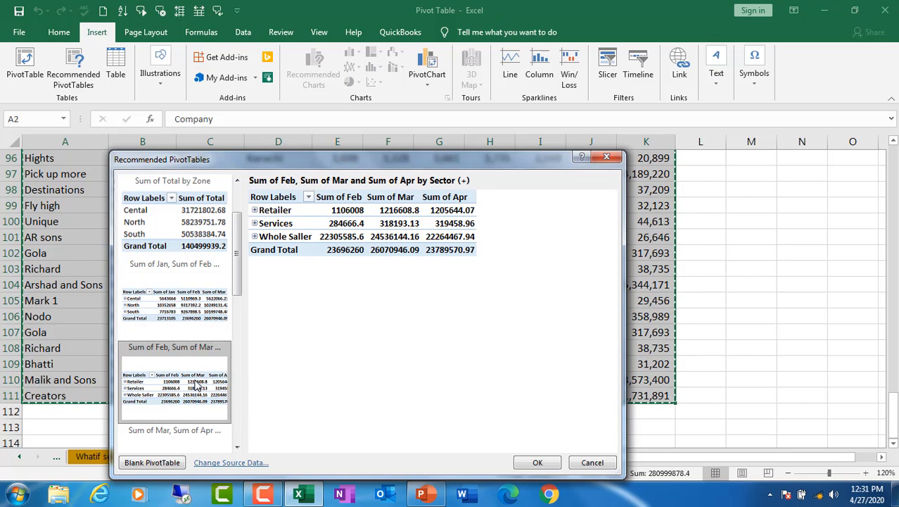
{"action": "left_click", "coordinate": [237, 447]}
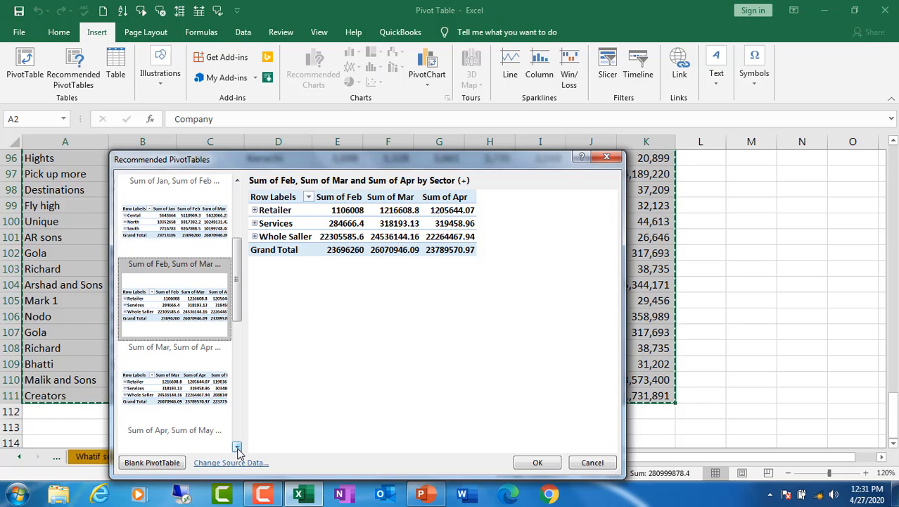
{"action": "left_click", "coordinate": [206, 403]}
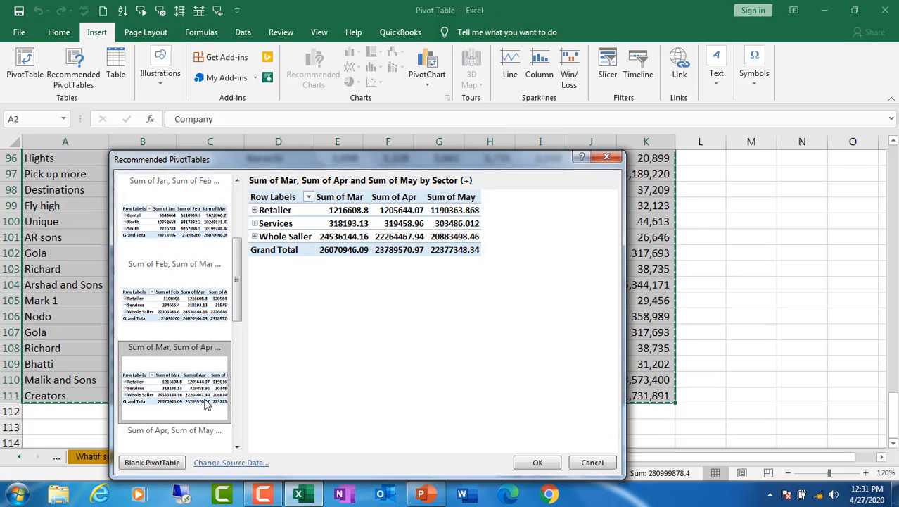
{"action": "left_click", "coordinate": [237, 448]}
{"action": "left_click", "coordinate": [211, 414]}
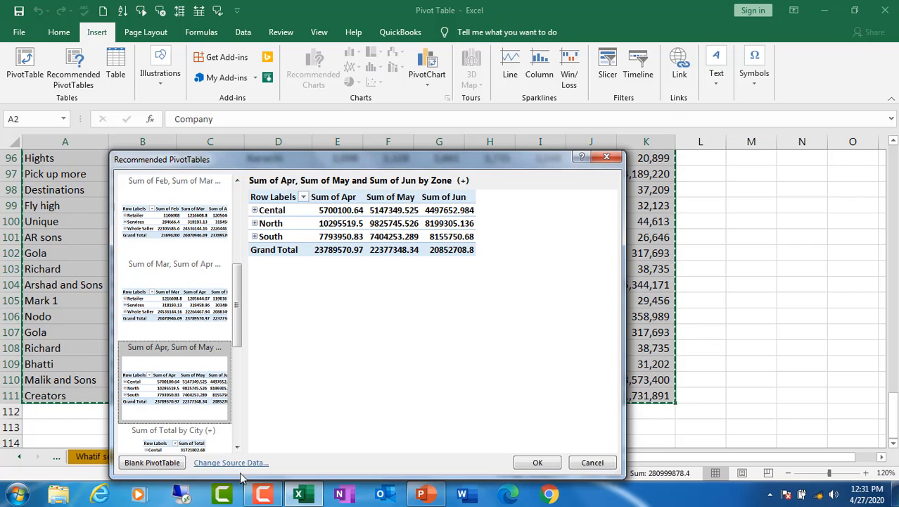
Step: Preview the suggested pivot tables by City: Sum of Total, Sum of May and Jun with Count of Company, and Sum of Jun
{"action": "left_click", "coordinate": [237, 447]}
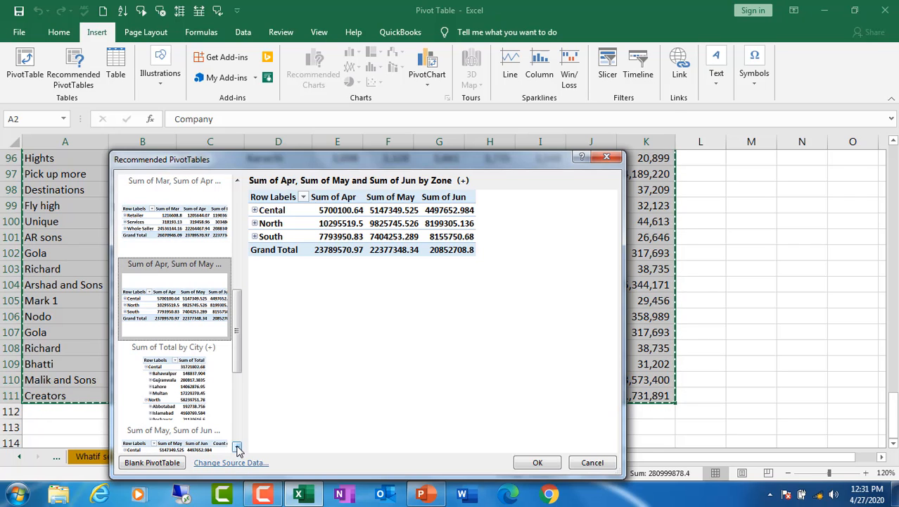
{"action": "left_click", "coordinate": [192, 394]}
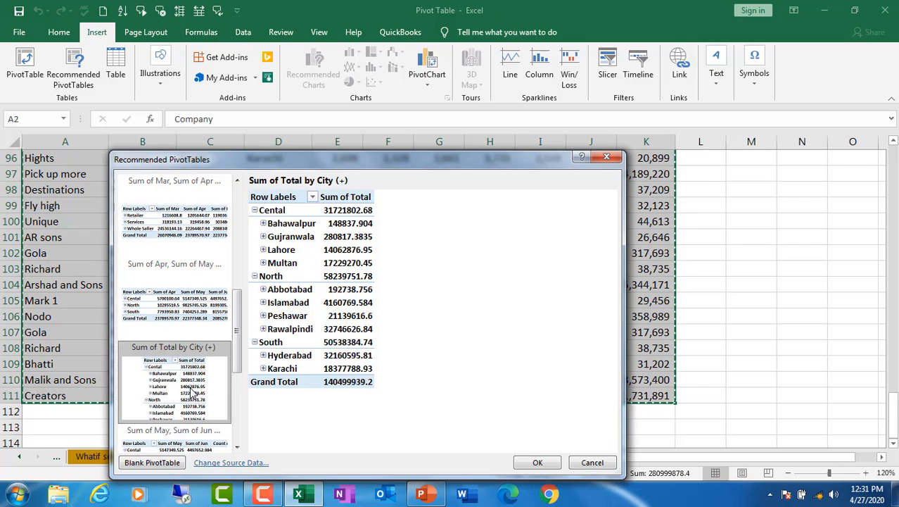
{"action": "left_click", "coordinate": [237, 448]}
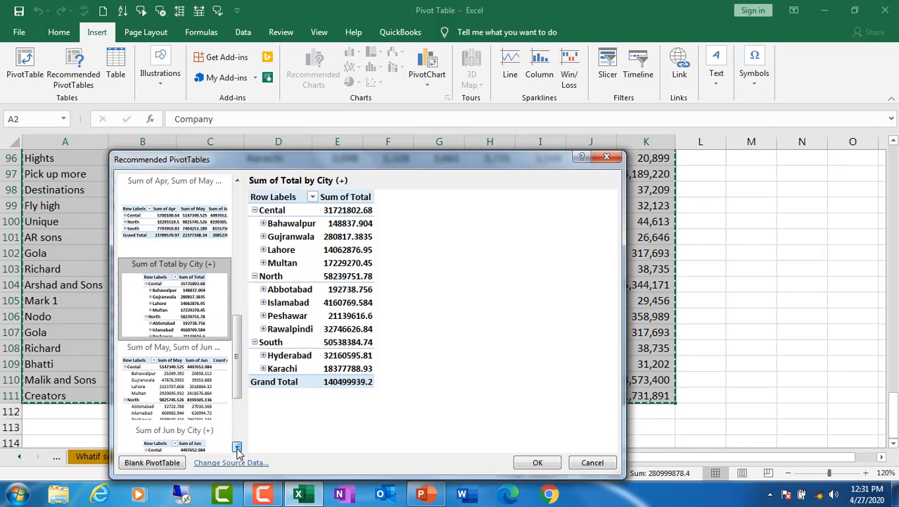
{"action": "left_click", "coordinate": [193, 400]}
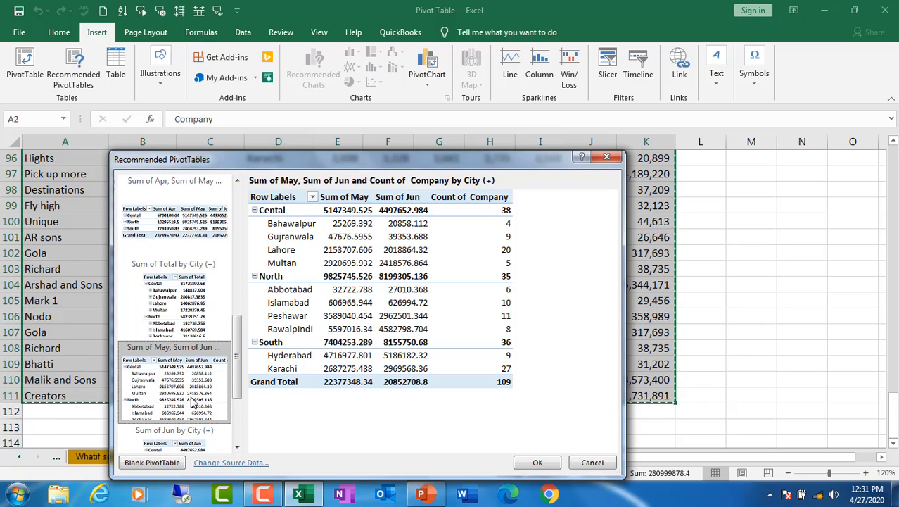
{"action": "left_click", "coordinate": [237, 447]}
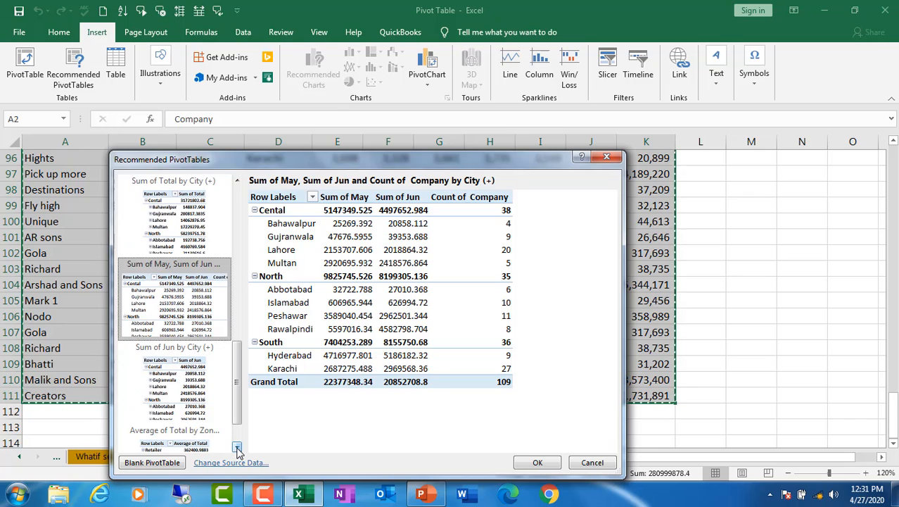
{"action": "left_click", "coordinate": [201, 398]}
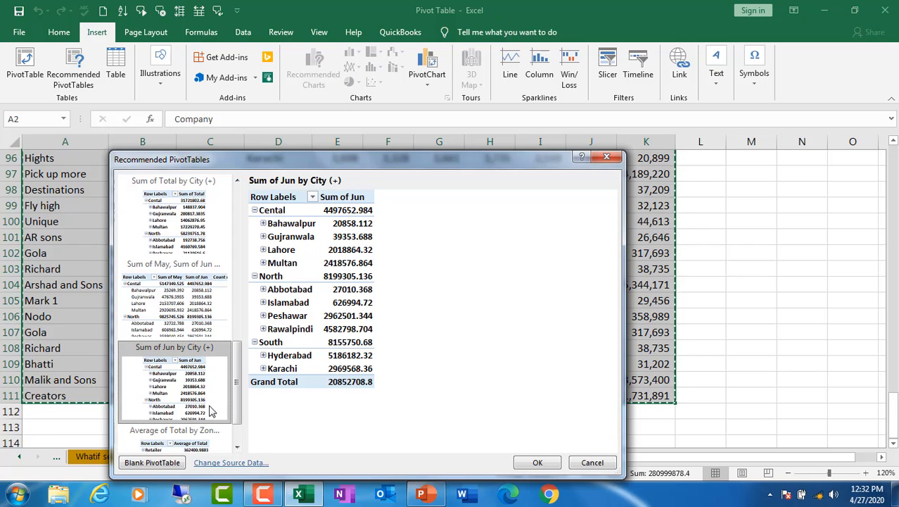
Step: Insert the recommended Average of Total by Zone pivot table on a new sheet
{"action": "left_click", "coordinate": [237, 447]}
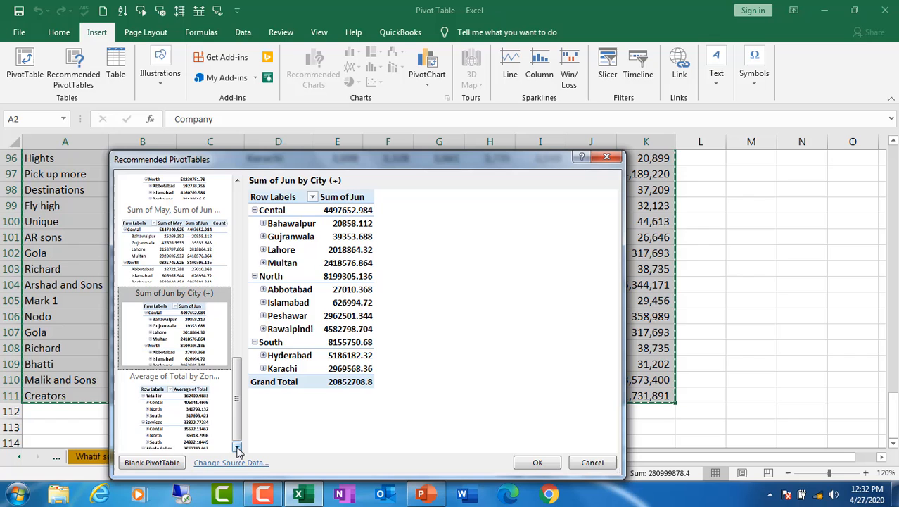
{"action": "left_click", "coordinate": [198, 406]}
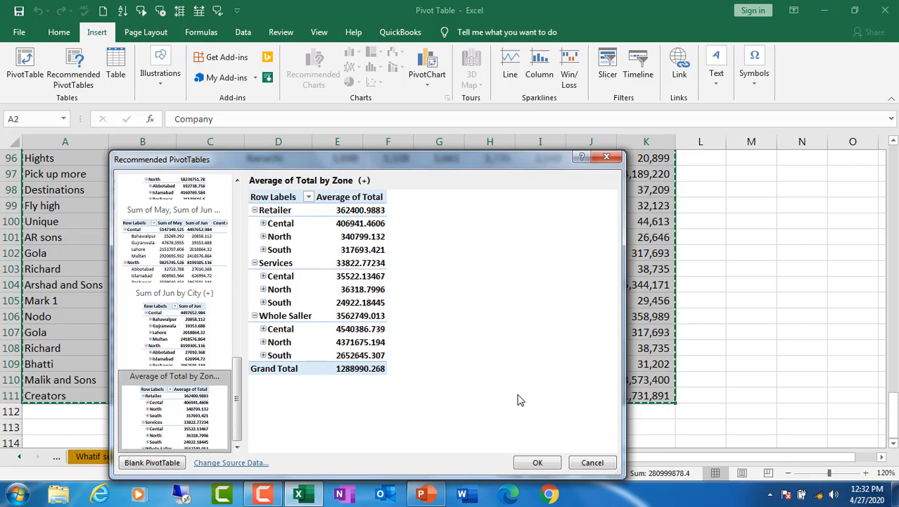
{"action": "left_click", "coordinate": [536, 463]}
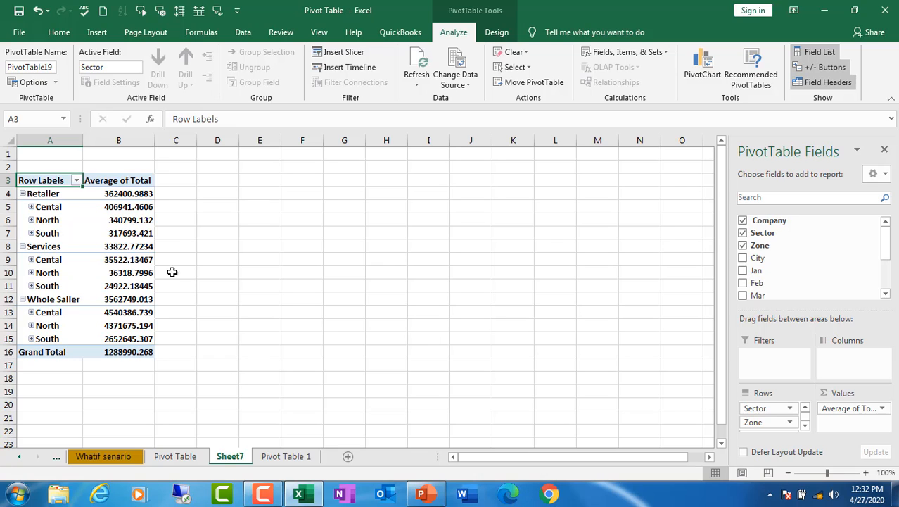
Step: Format the Average of Total values, including the Grand Total, in comma style with no decimal places
{"action": "left_click_drag", "start_coordinate": [103, 193], "coordinate": [118, 353]}
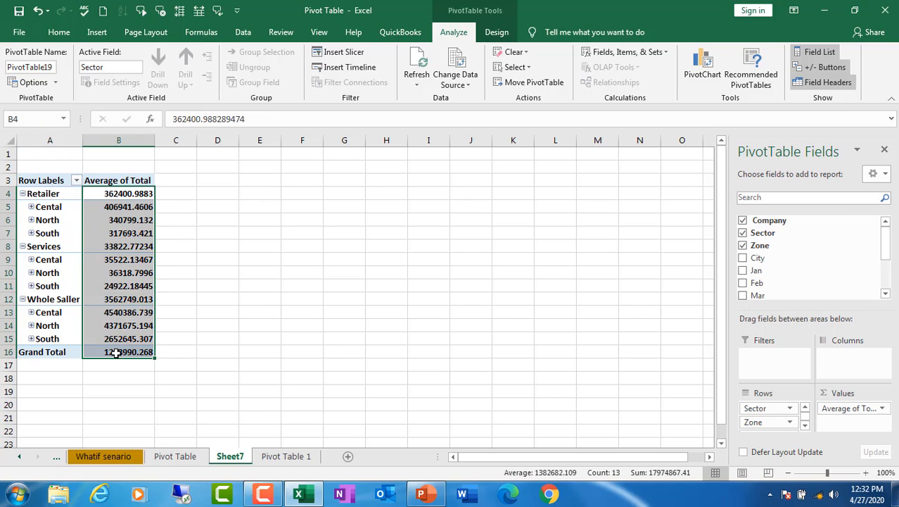
{"action": "left_click", "coordinate": [61, 33]}
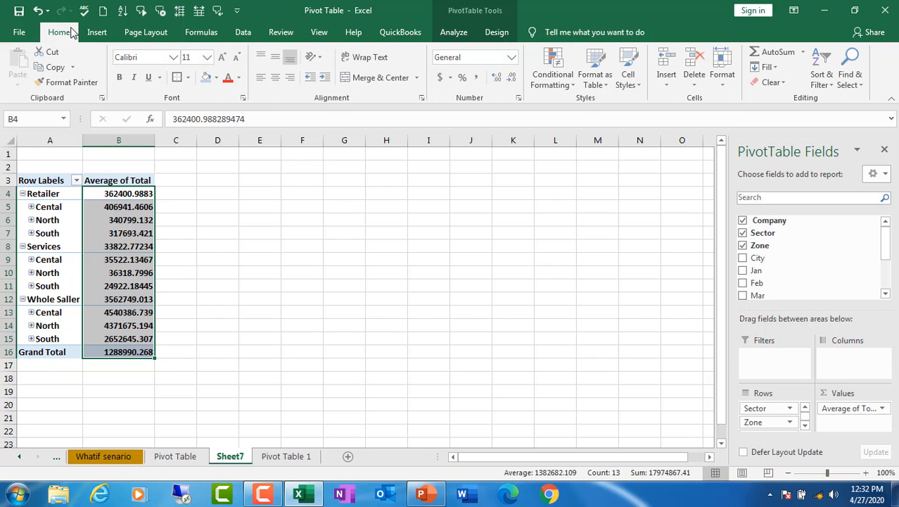
{"action": "left_click", "coordinate": [478, 78]}
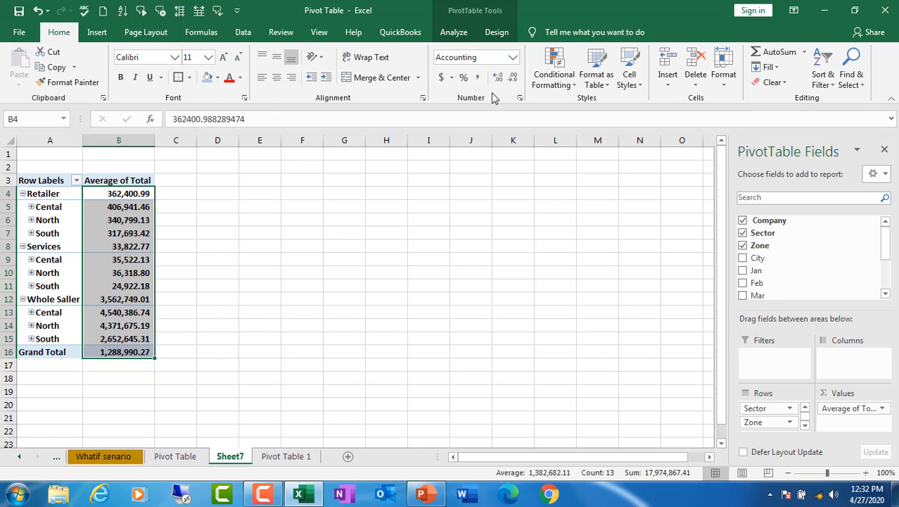
{"action": "left_click", "coordinate": [513, 79]}
{"action": "left_click", "coordinate": [513, 80]}
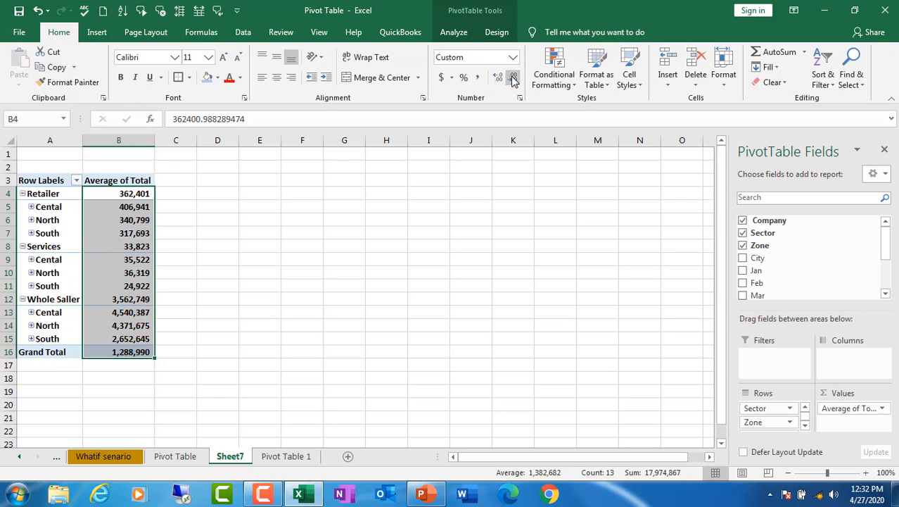
{"action": "left_click", "coordinate": [269, 267]}
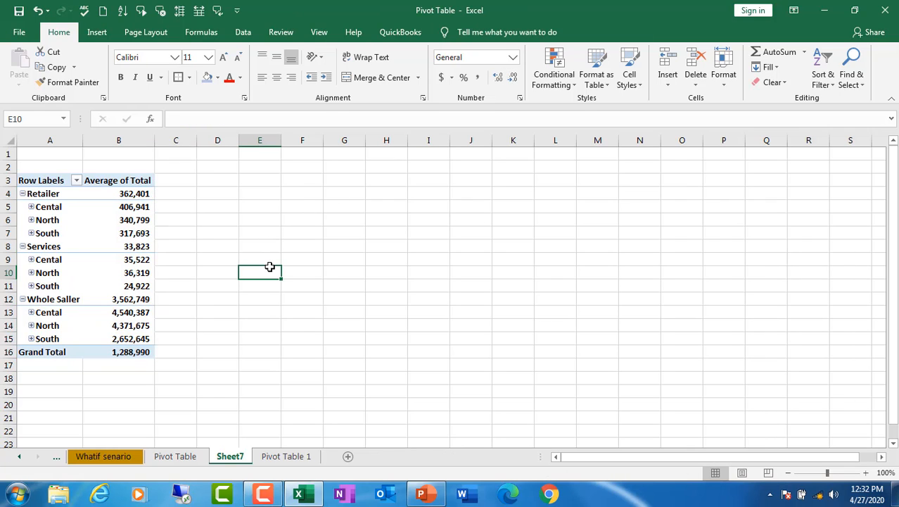
Step: Collapse the Retailer, Services and Whole Saller groups in the Average of Total pivot table
{"action": "left_click", "coordinate": [22, 193]}
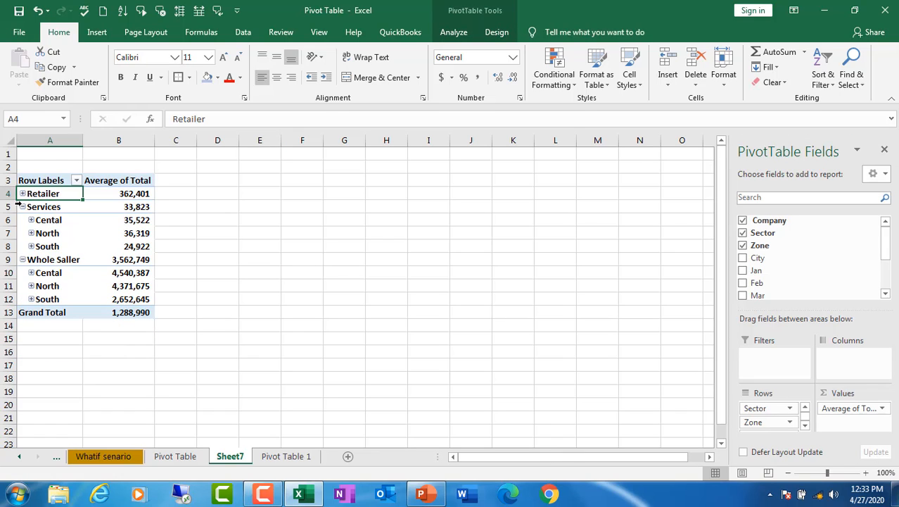
{"action": "left_click", "coordinate": [22, 206]}
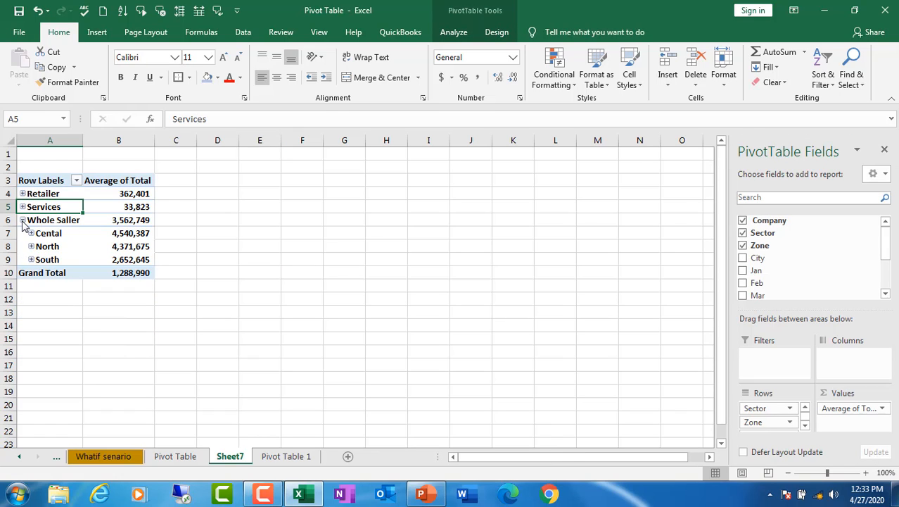
{"action": "left_click", "coordinate": [23, 220]}
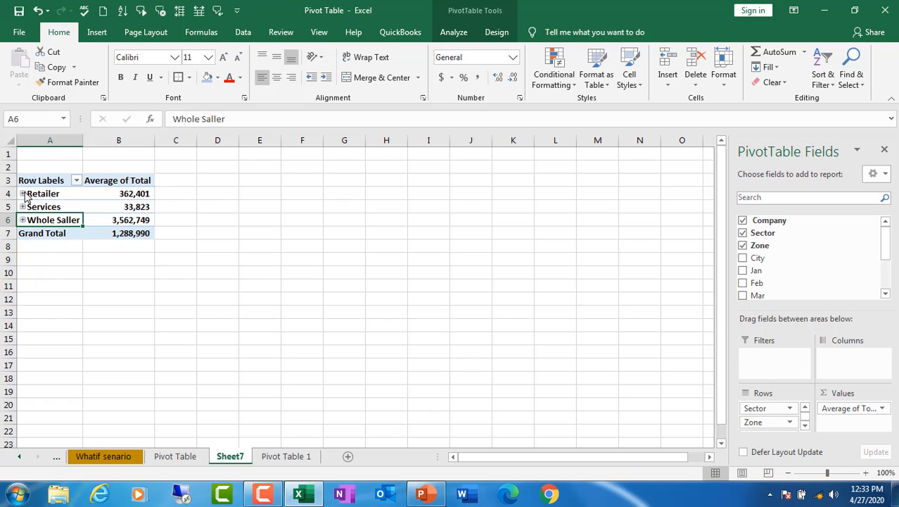
Step: Expand the Retailer group and its Cental, North and South zones down to the individual companies
{"action": "left_click", "coordinate": [23, 193]}
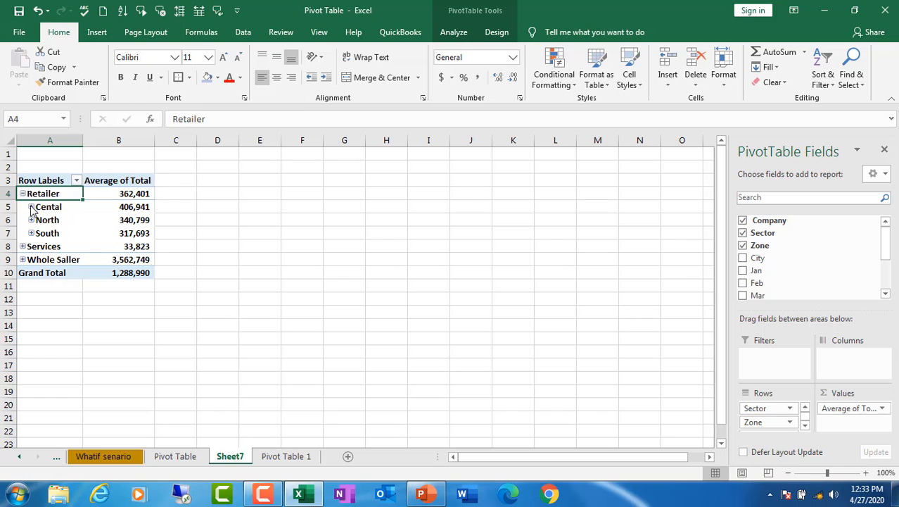
{"action": "left_click", "coordinate": [31, 207]}
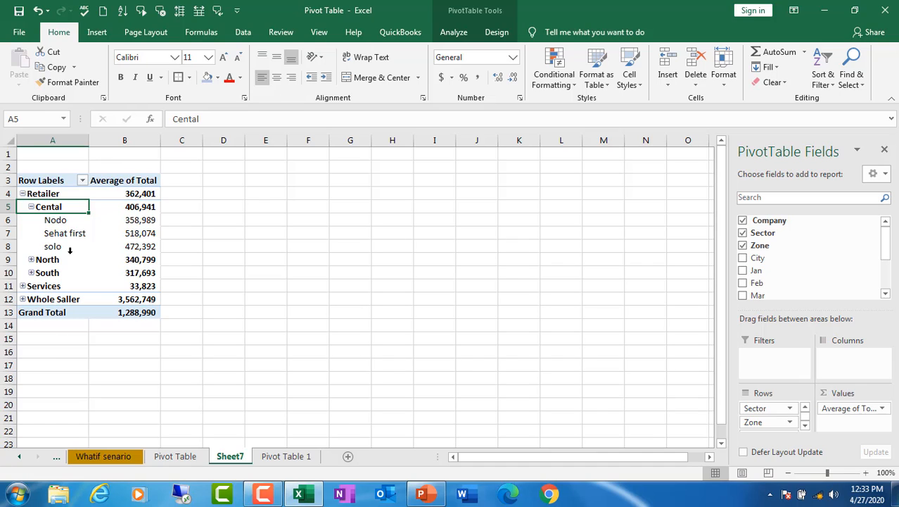
{"action": "left_click", "coordinate": [31, 259]}
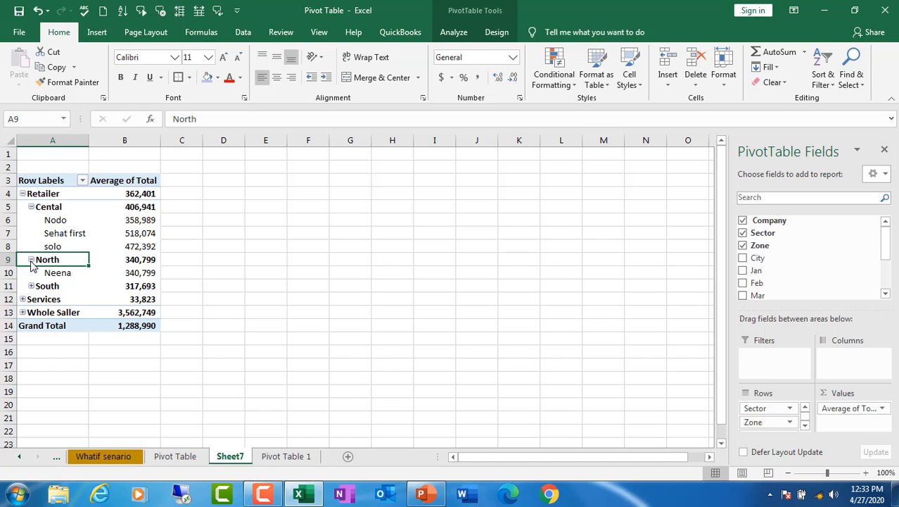
{"action": "left_click", "coordinate": [31, 286]}
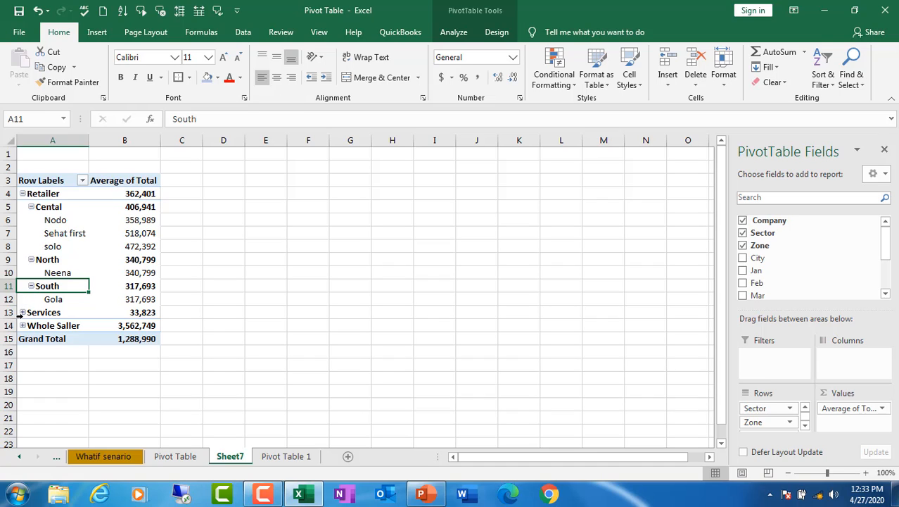
Step: Expand the Services group and collapse its Cental, North and South zones
{"action": "left_click", "coordinate": [22, 312]}
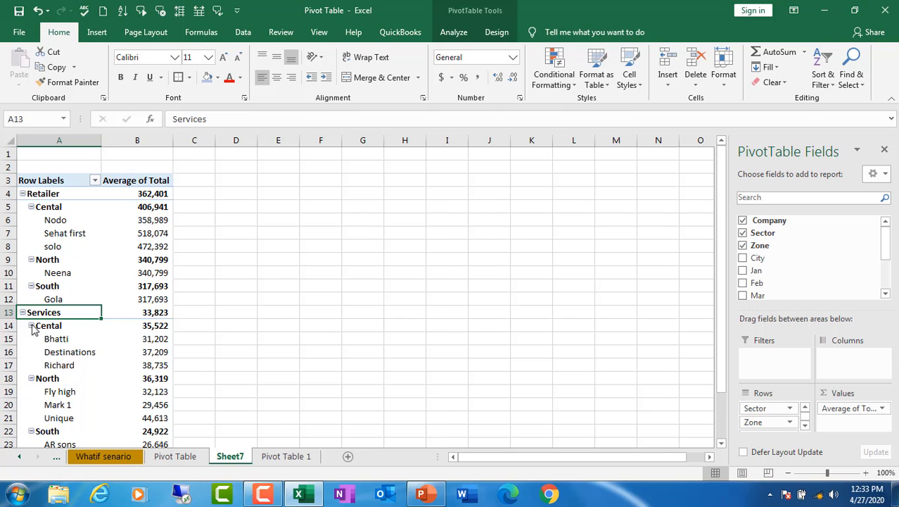
{"action": "left_click", "coordinate": [31, 326]}
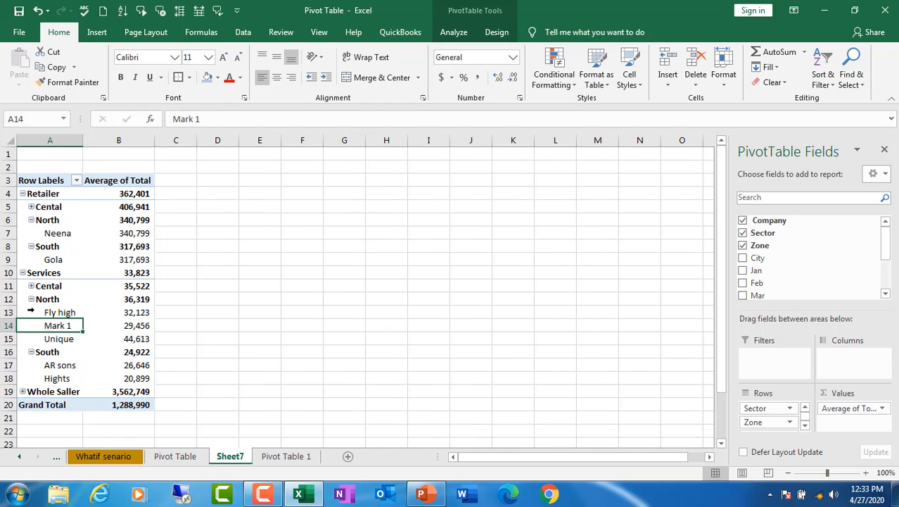
{"action": "left_click", "coordinate": [31, 299]}
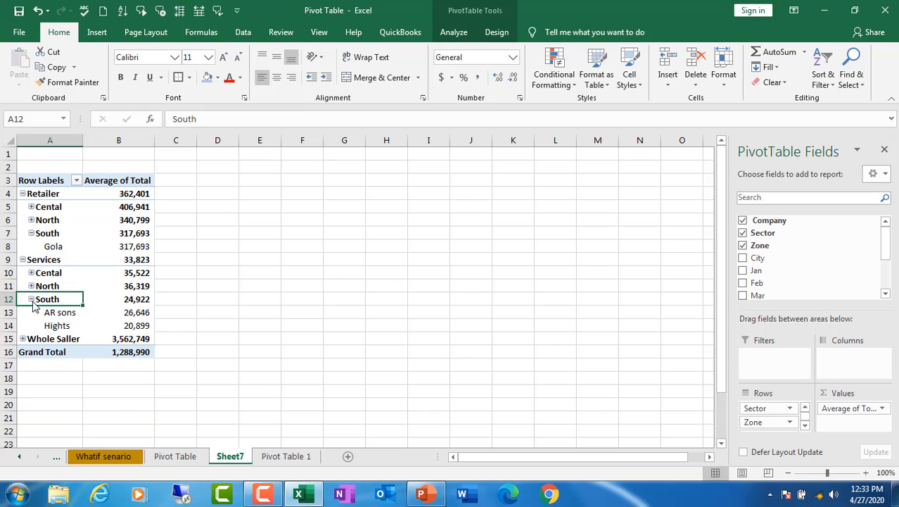
{"action": "left_click", "coordinate": [31, 299]}
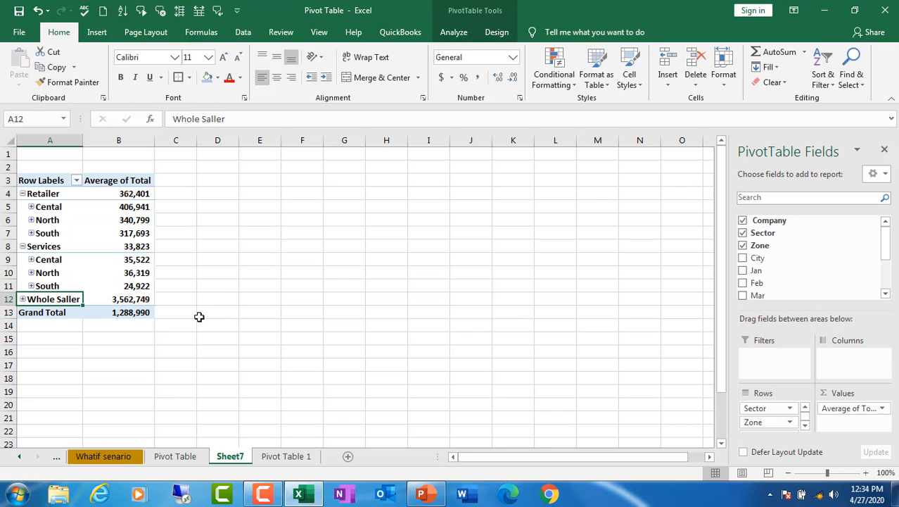
Step: Undo the creation of the Average of Total pivot table and return to the selected source data on the Pivot Table 1 sheet
{"action": "key", "text": "ctrl+z"}
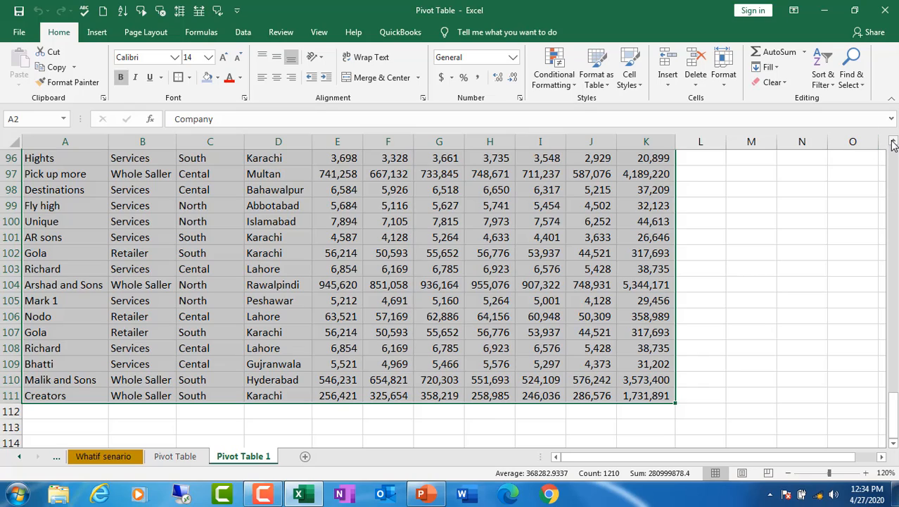
{"action": "scroll", "coordinate": [893, 143], "scroll_direction": "up", "scroll_amount": 8}
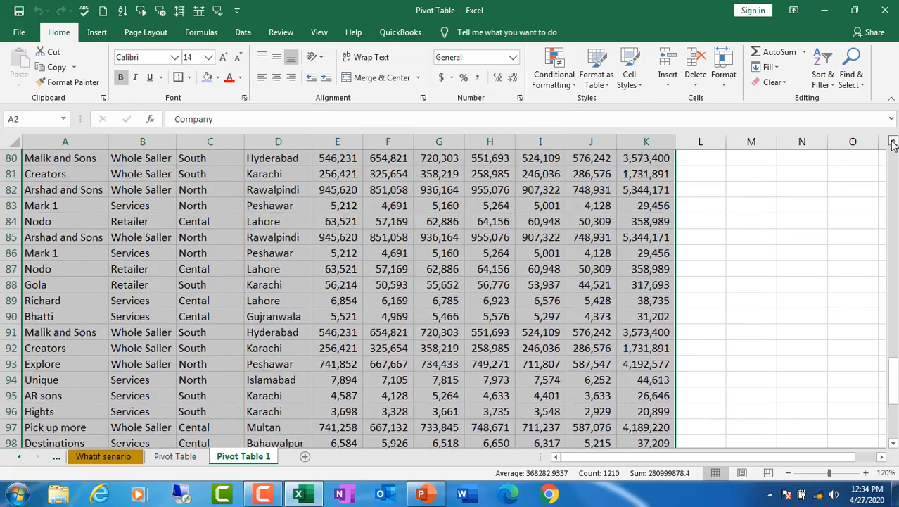
{"action": "scroll", "coordinate": [893, 143], "scroll_direction": "up", "scroll_amount": 2}
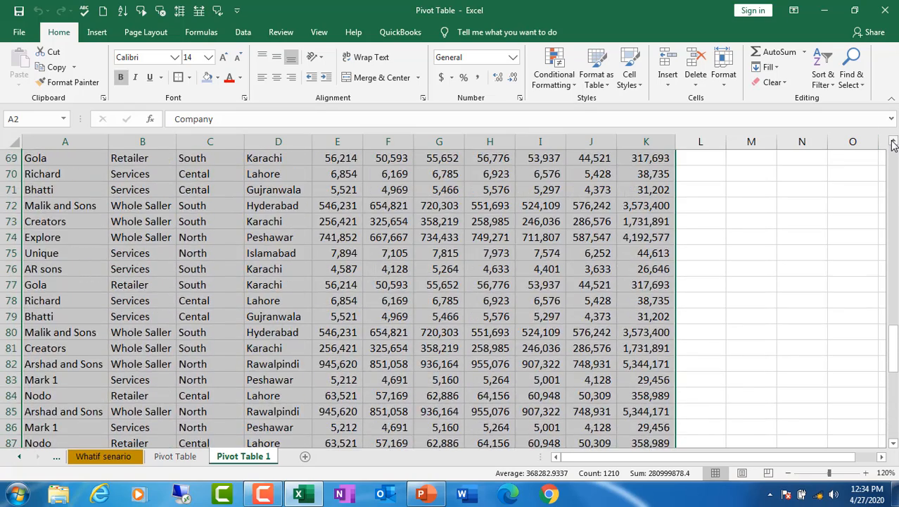
Step: Insert the recommended PivotTable "Sum of Feb, Sum of Mar and Sum of Apr by Sector (+)" from the selected sales data
{"action": "left_click", "coordinate": [98, 33]}
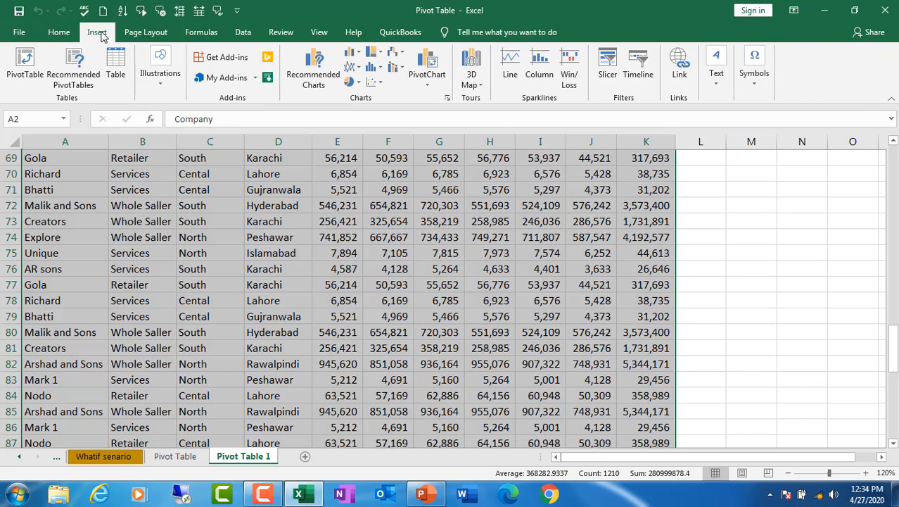
{"action": "left_click", "coordinate": [78, 64]}
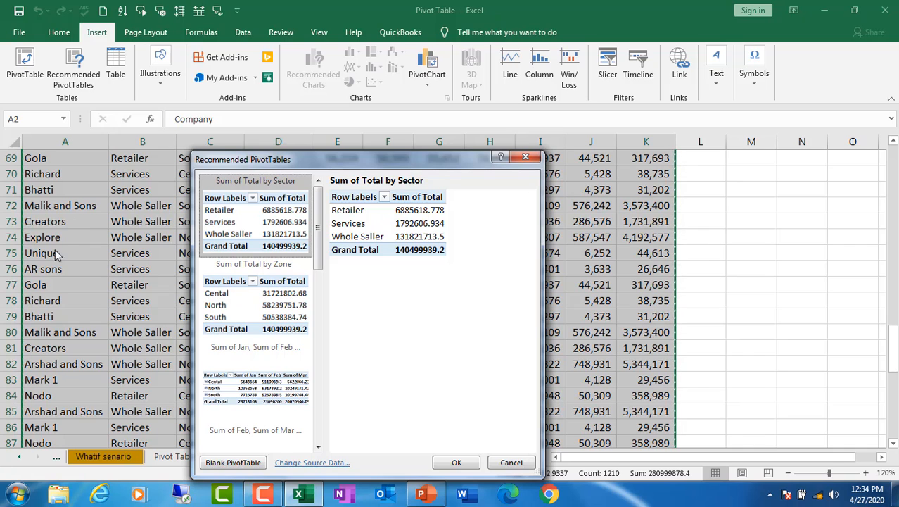
{"action": "left_click", "coordinate": [263, 392]}
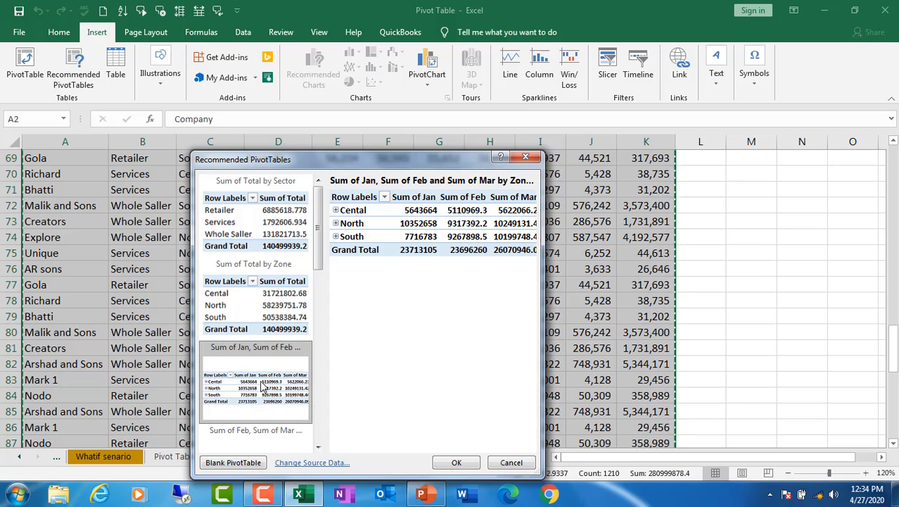
{"action": "left_click", "coordinate": [317, 449]}
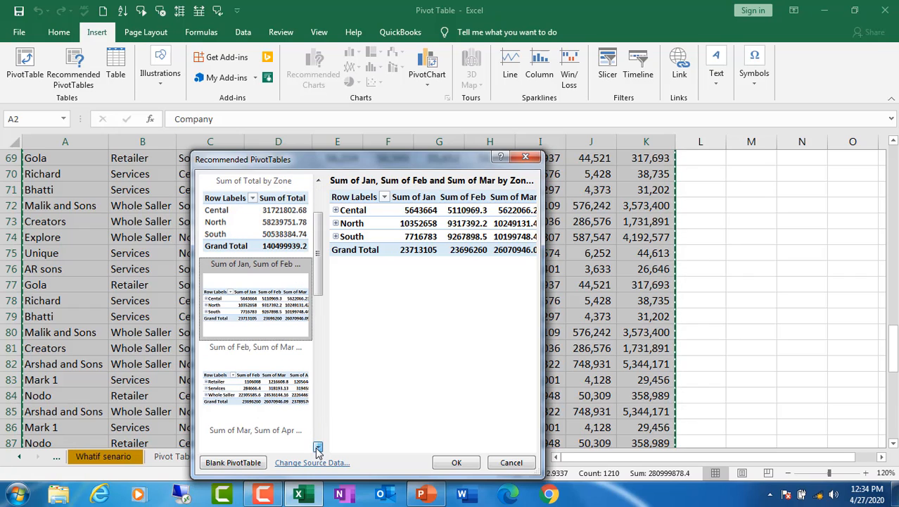
{"action": "left_click", "coordinate": [271, 395]}
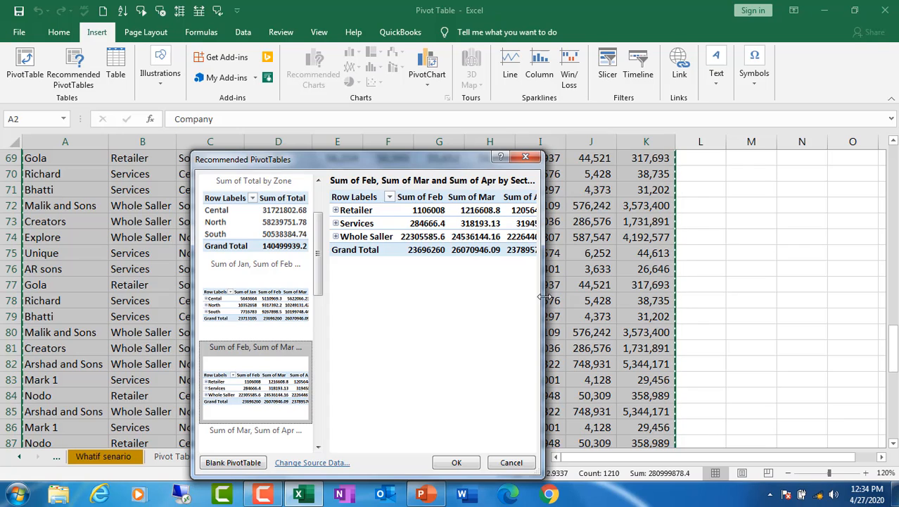
{"action": "left_click_drag", "start_coordinate": [542, 297], "coordinate": [615, 283]}
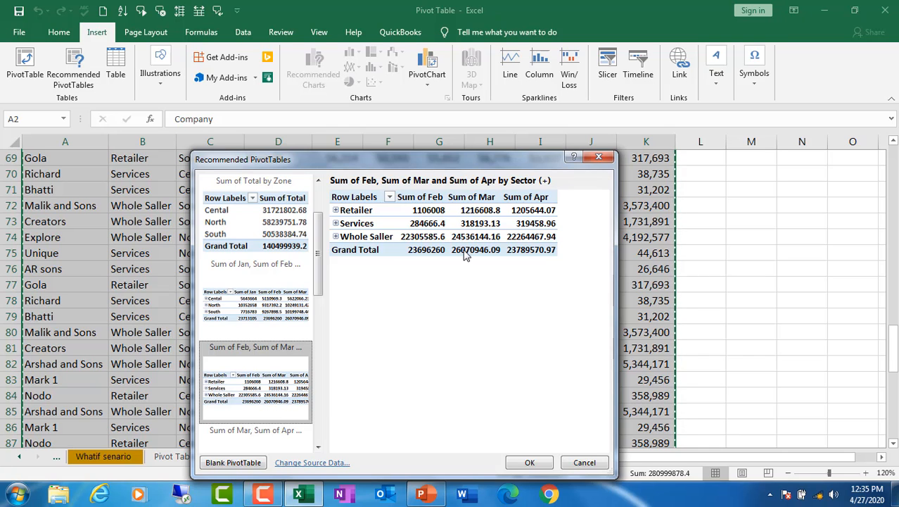
{"action": "left_click", "coordinate": [530, 463]}
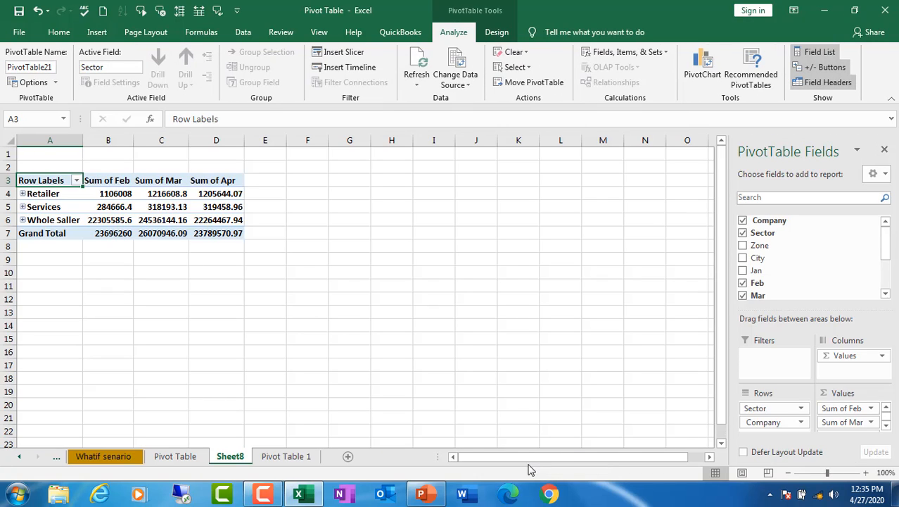
Step: Format the Sum of Feb, Sum of Mar and Sum of Apr values, including the Grand Total, in comma style with no decimal places
{"action": "left_click", "coordinate": [96, 192]}
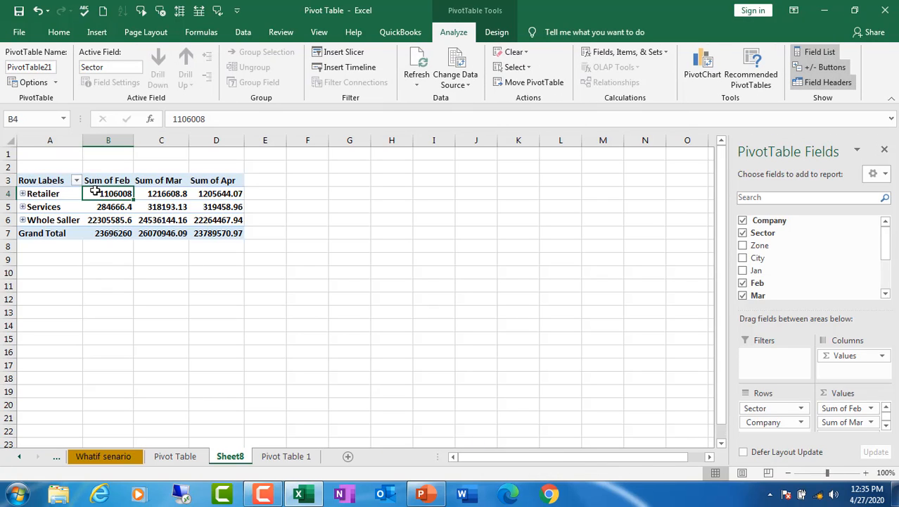
{"action": "left_click_drag", "start_coordinate": [96, 192], "coordinate": [215, 227]}
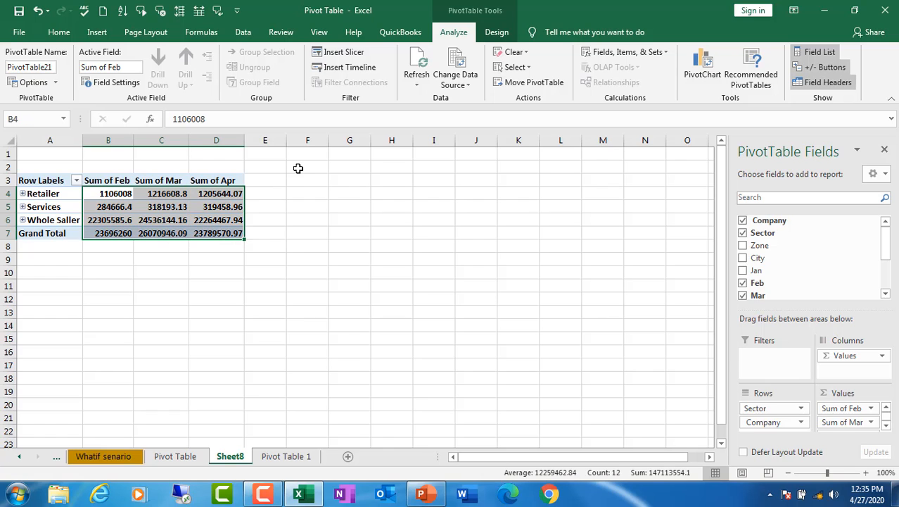
{"action": "left_click", "coordinate": [56, 31]}
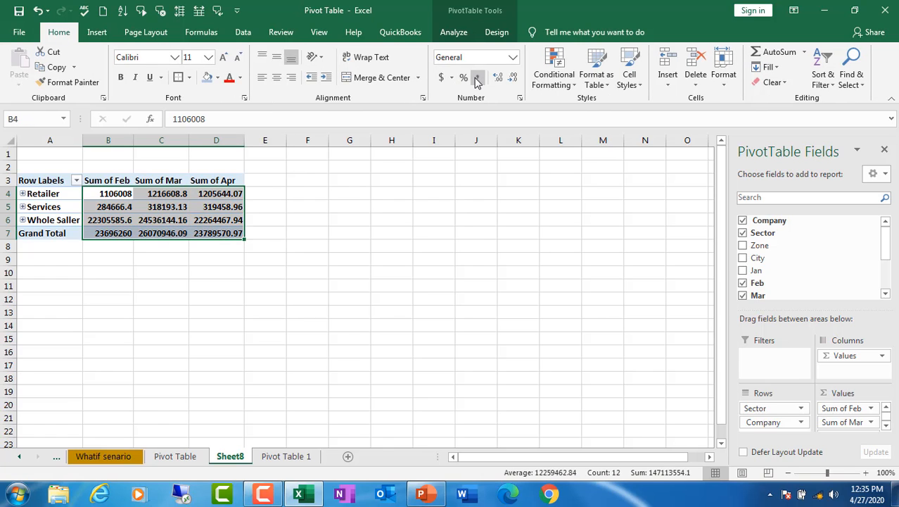
{"action": "left_click", "coordinate": [477, 79]}
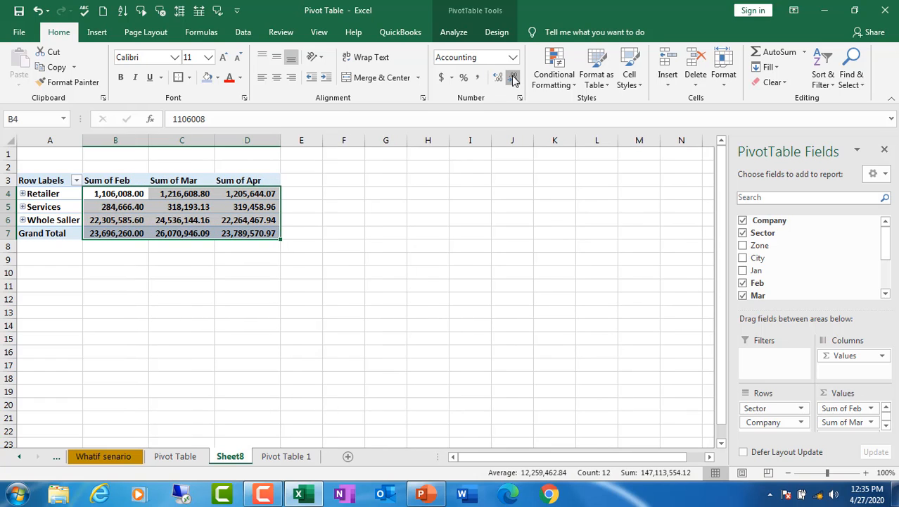
{"action": "left_click", "coordinate": [513, 78]}
{"action": "left_click", "coordinate": [514, 78]}
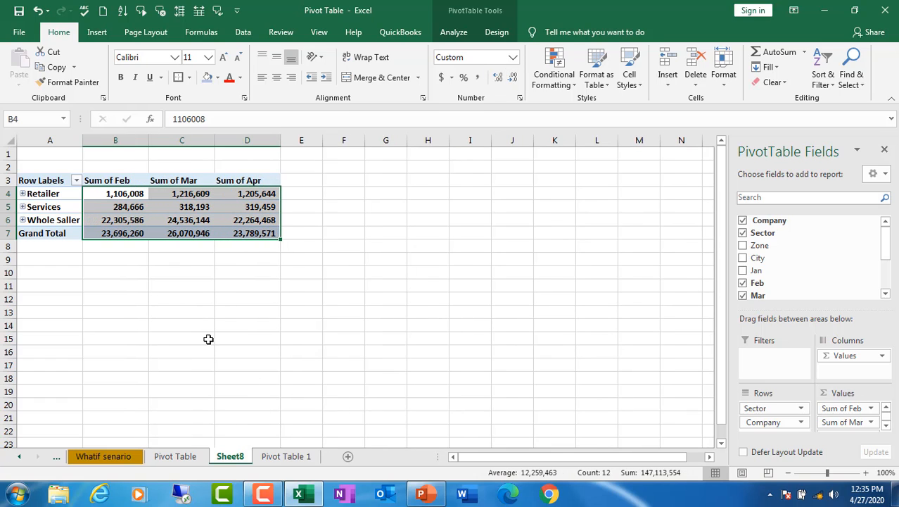
{"action": "left_click", "coordinate": [181, 339]}
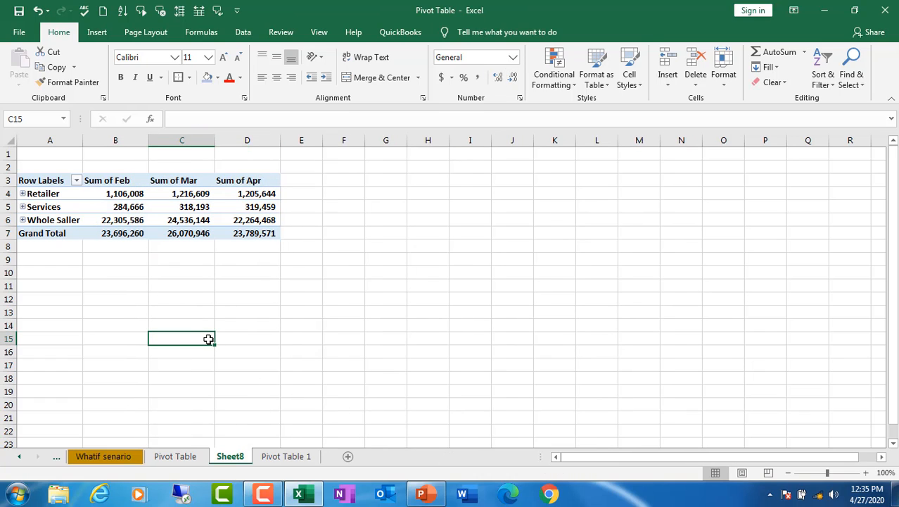
Step: Expand the Retailer, Services and Whole Saller groups to review the February, March and April sums of each company
{"action": "left_click", "coordinate": [22, 194]}
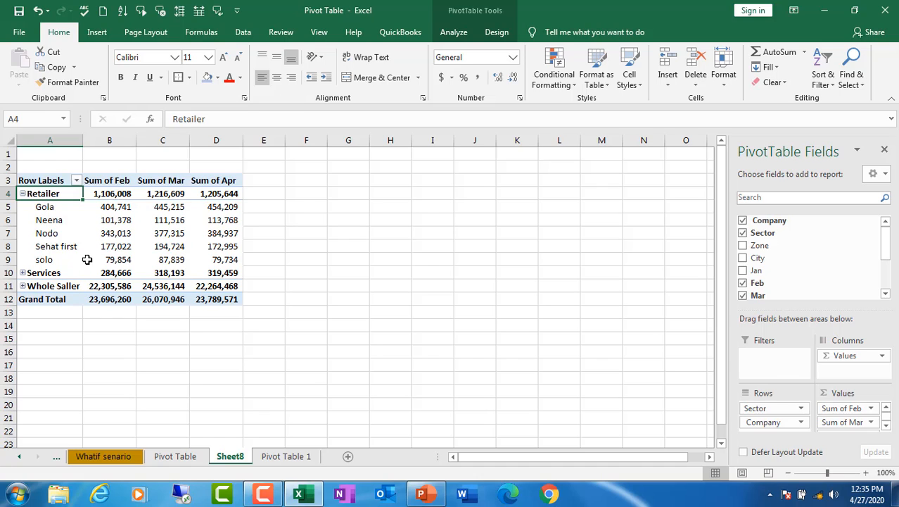
{"action": "mouse_move", "coordinate": [195, 265]}
{"action": "mouse_move", "coordinate": [96, 280]}
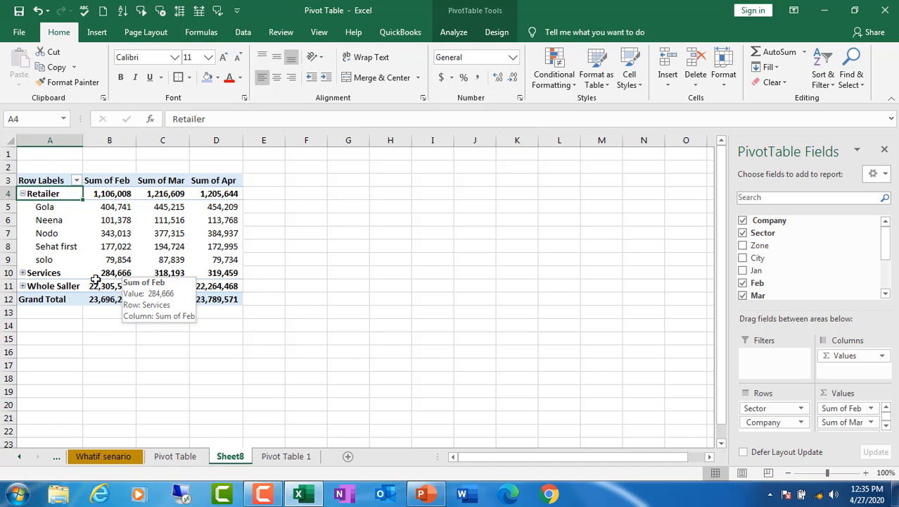
{"action": "left_click", "coordinate": [23, 273]}
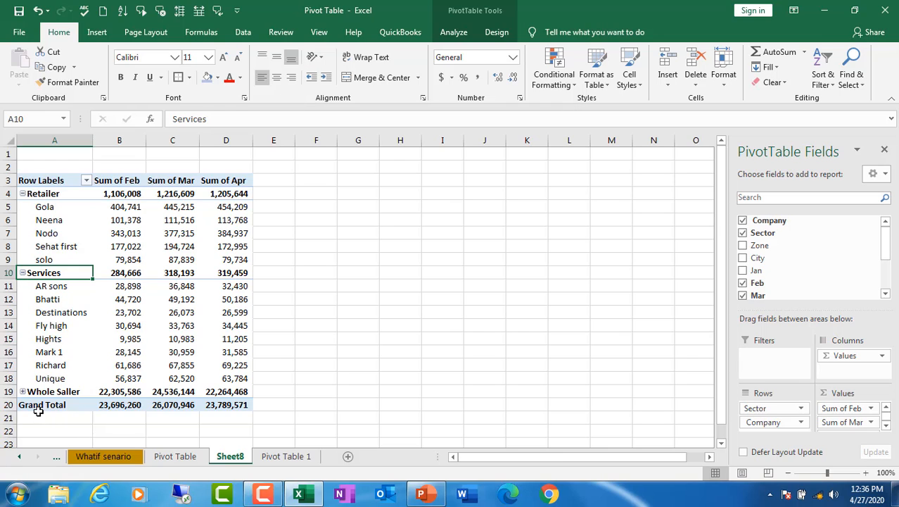
{"action": "left_click", "coordinate": [23, 392]}
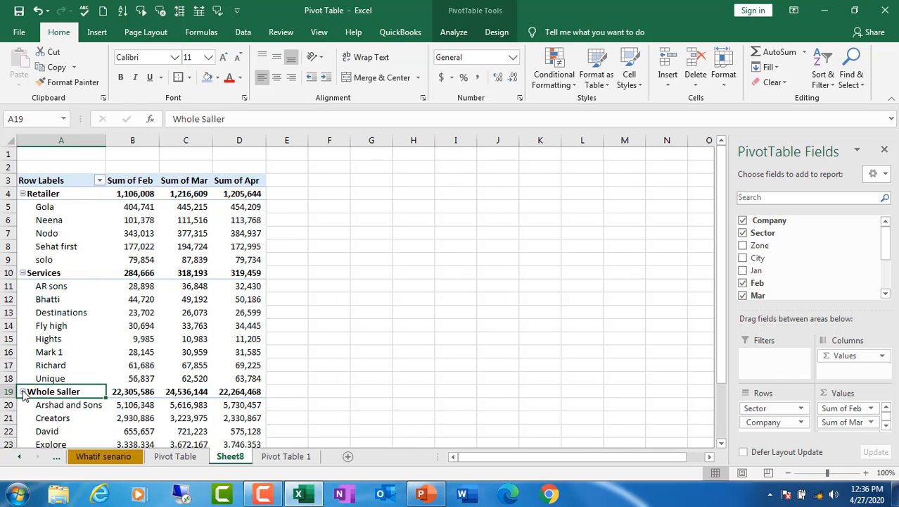
{"action": "left_click", "coordinate": [721, 445]}
{"action": "left_click", "coordinate": [721, 445]}
{"action": "left_click", "coordinate": [721, 445]}
{"action": "left_click", "coordinate": [721, 445]}
{"action": "left_click", "coordinate": [721, 444]}
{"action": "left_click", "coordinate": [721, 444]}
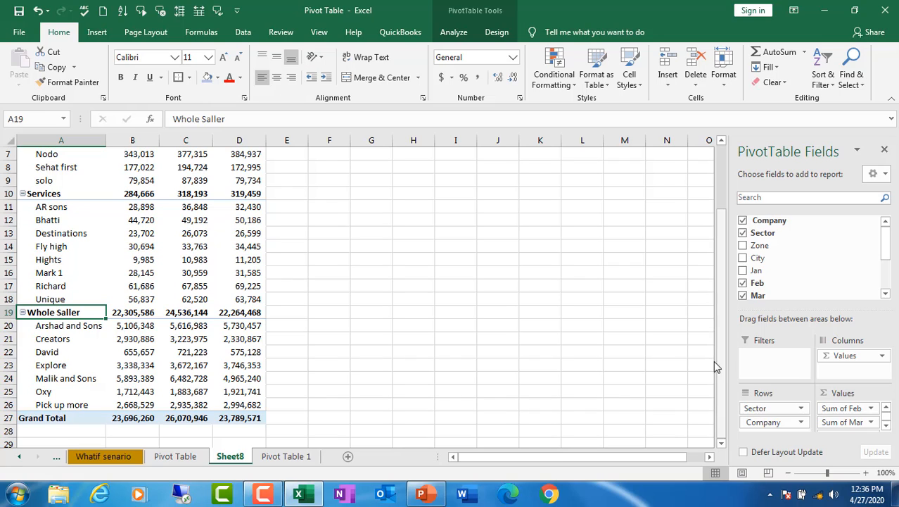
{"action": "left_click_drag", "start_coordinate": [721, 224], "coordinate": [710, 176]}
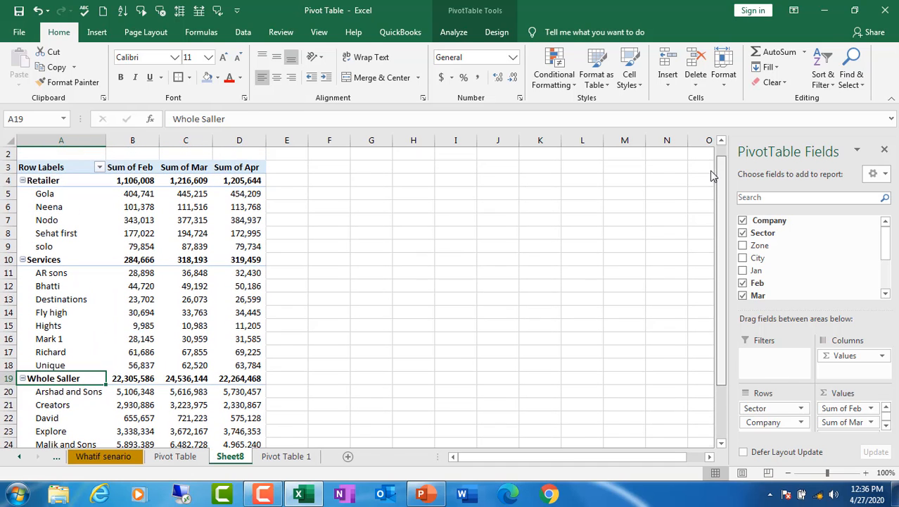
Step: Collapse the Retailer, Services and Whole Saller groups in the February to April pivot table
{"action": "left_click", "coordinate": [23, 181]}
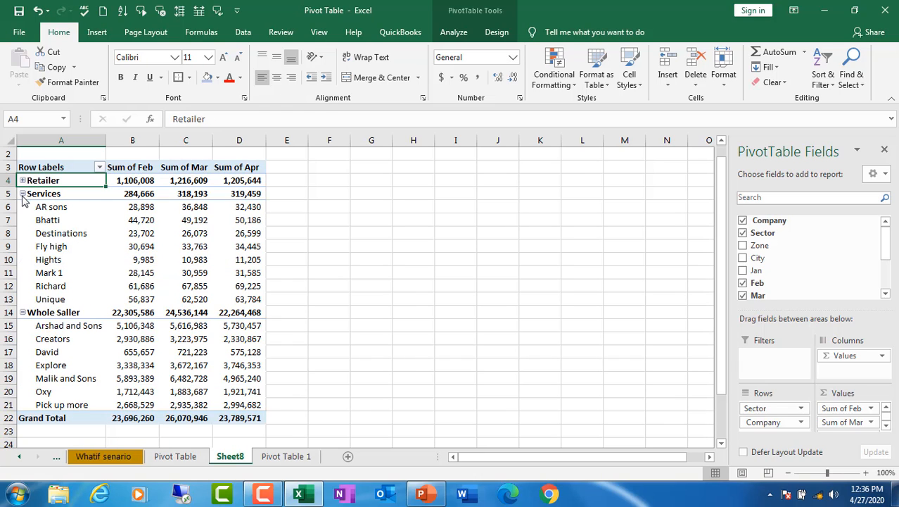
{"action": "left_click", "coordinate": [22, 194]}
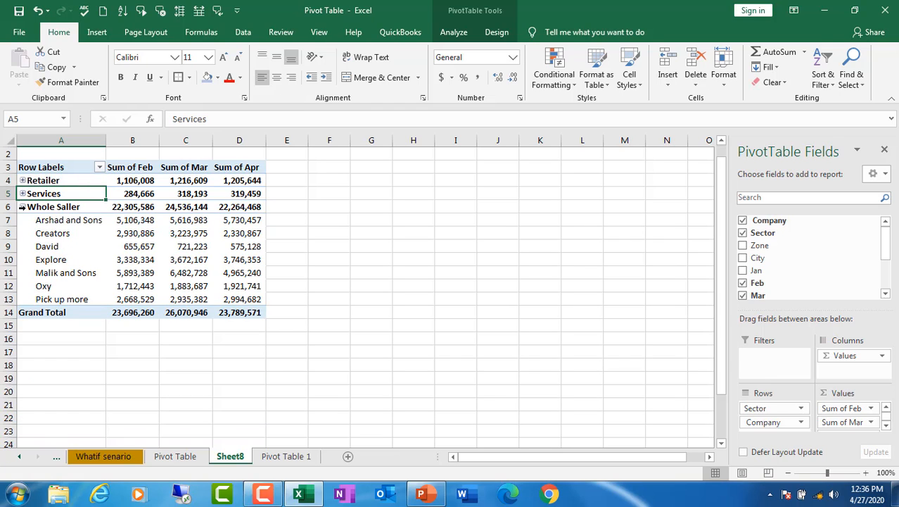
{"action": "left_click", "coordinate": [22, 207]}
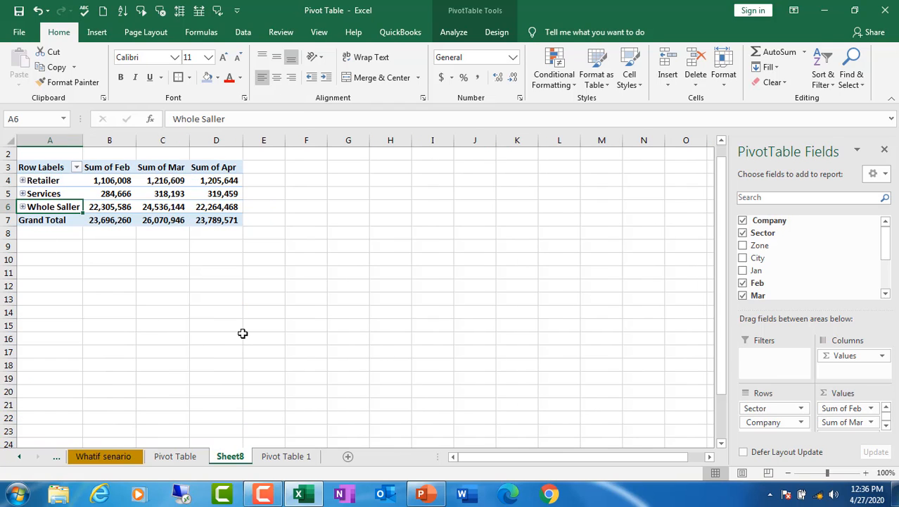